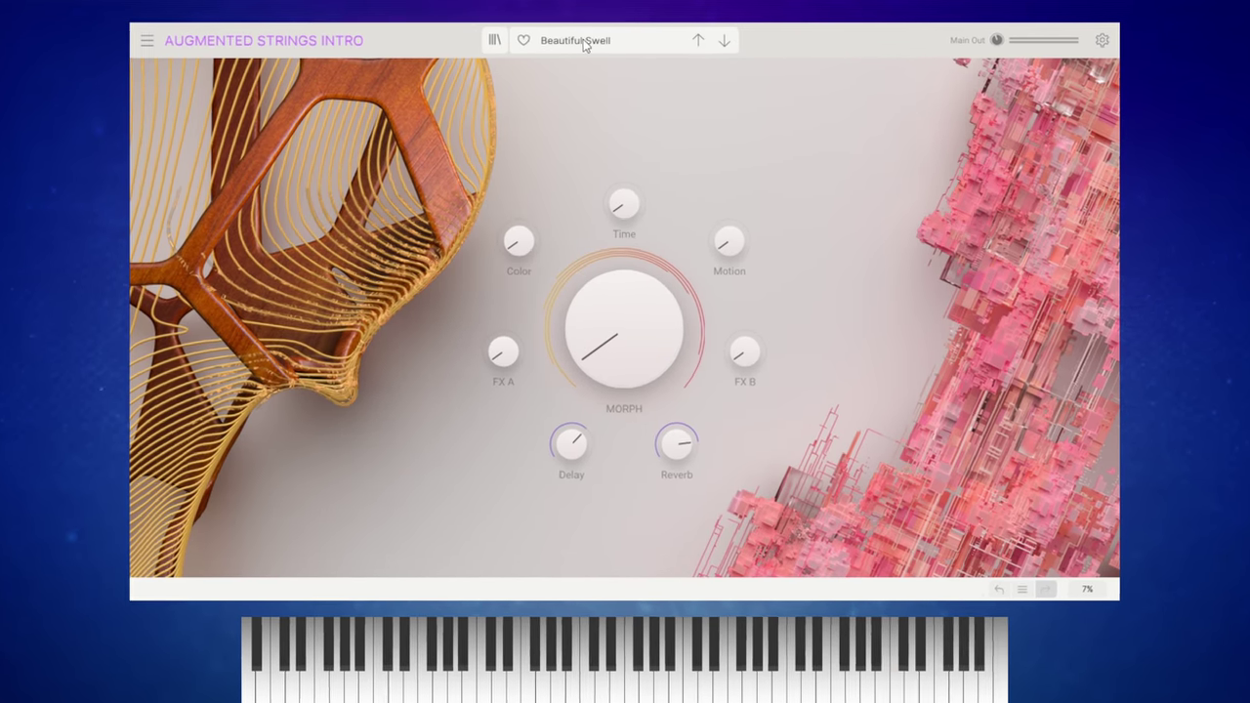
- Pick Deepening under Acoustic Short › Solo in the preset list, replacing Beautiful Swell
click(585, 39)
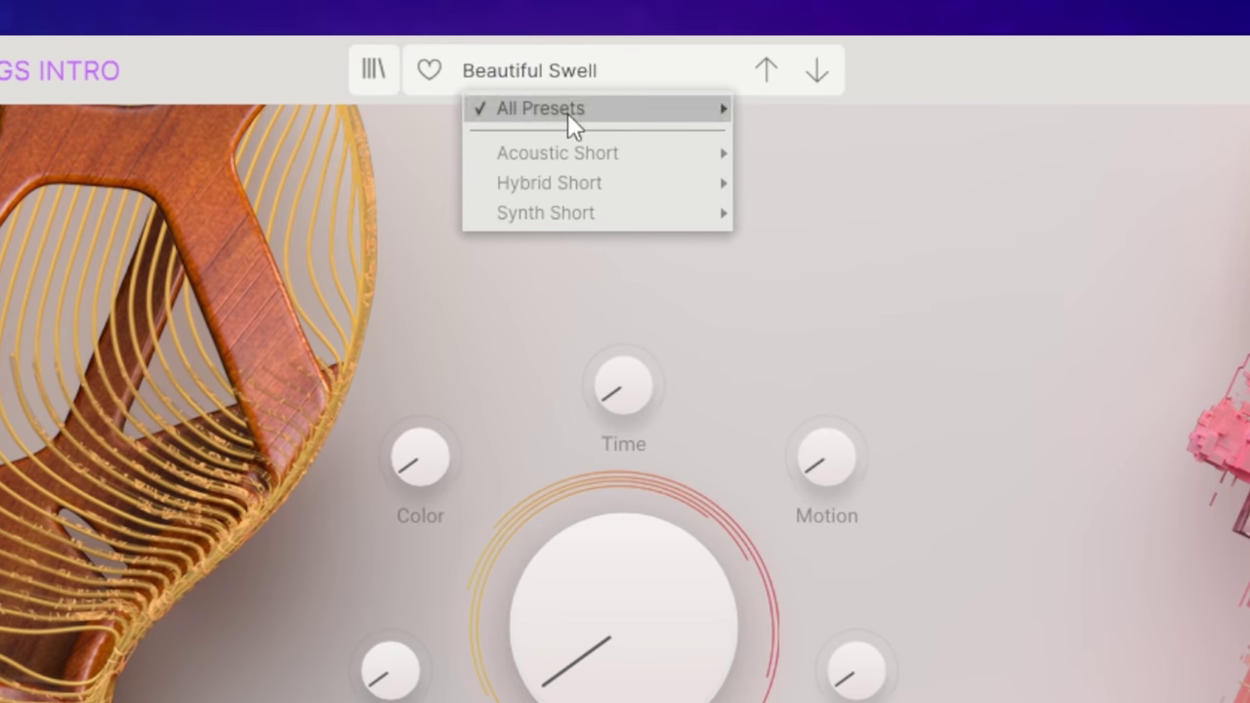
mouse_move(559, 144)
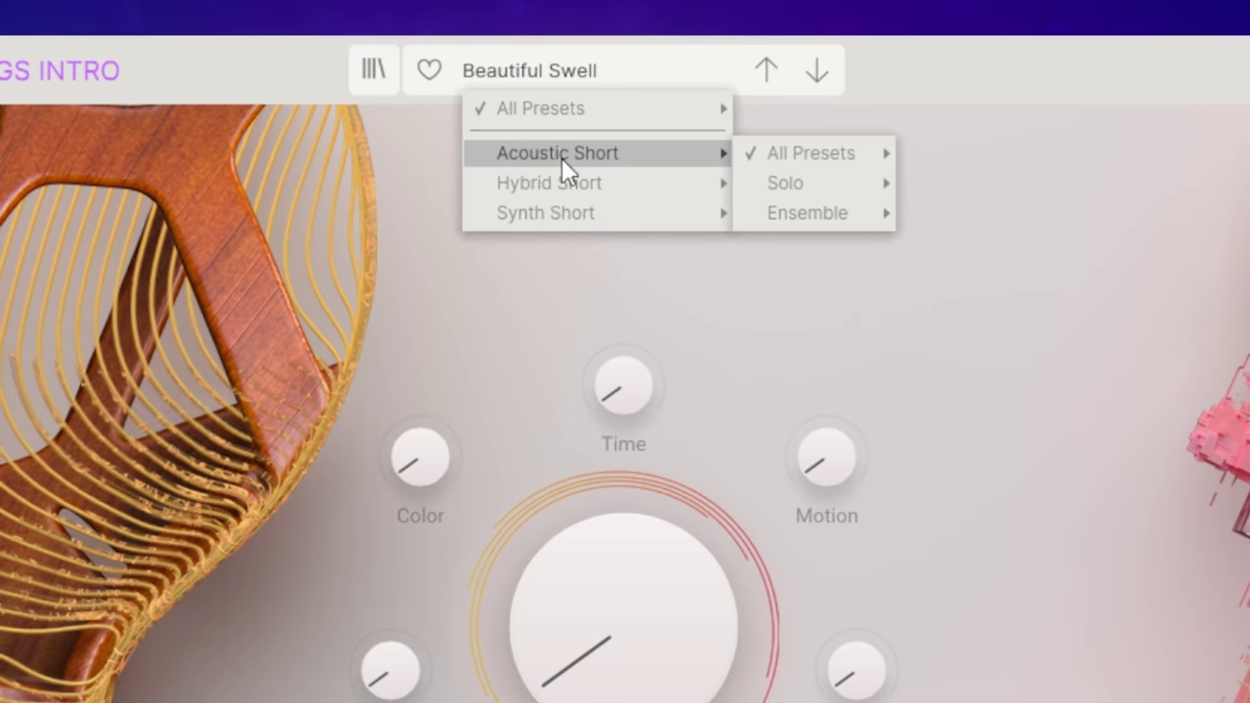
mouse_move(541, 182)
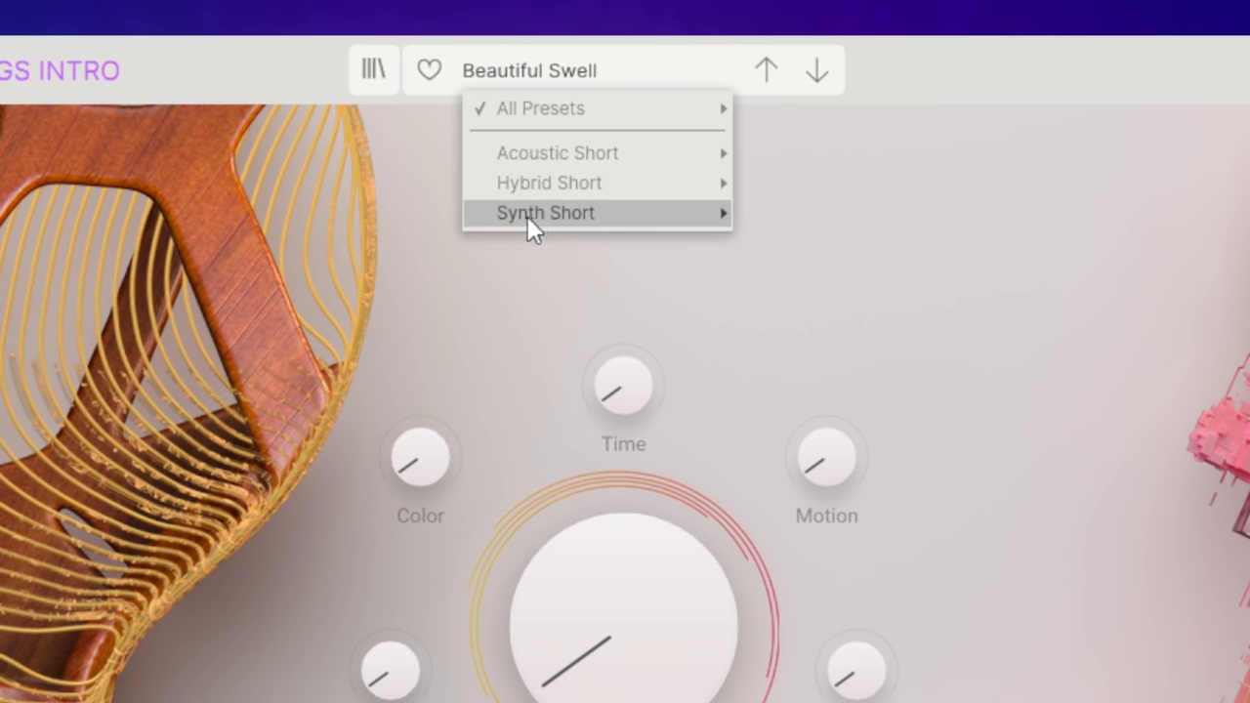
mouse_move(538, 215)
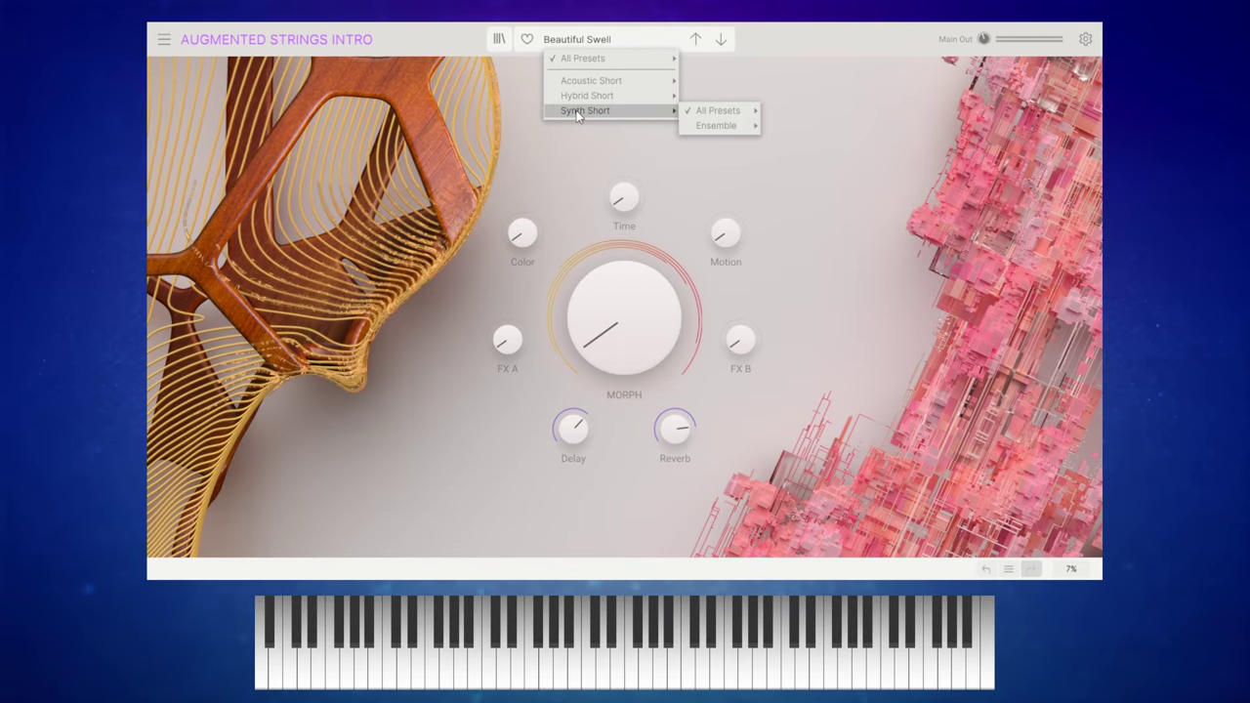
mouse_move(587, 84)
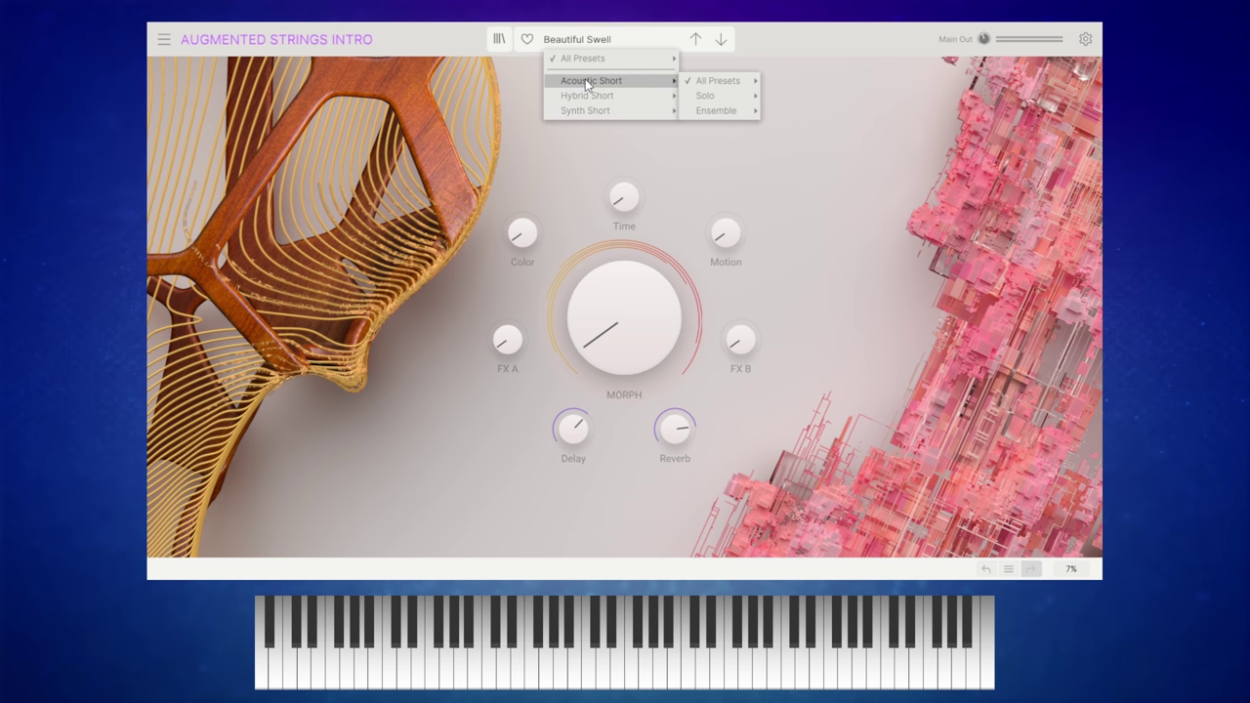
mouse_move(709, 96)
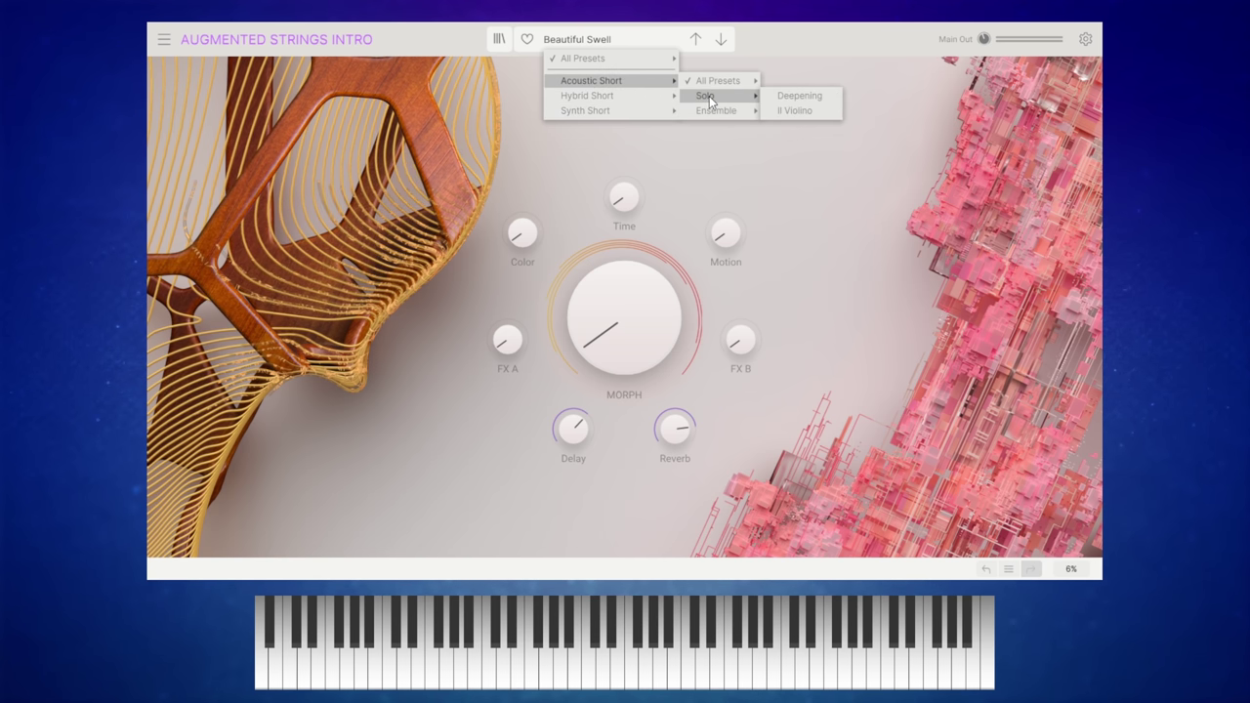
click(806, 99)
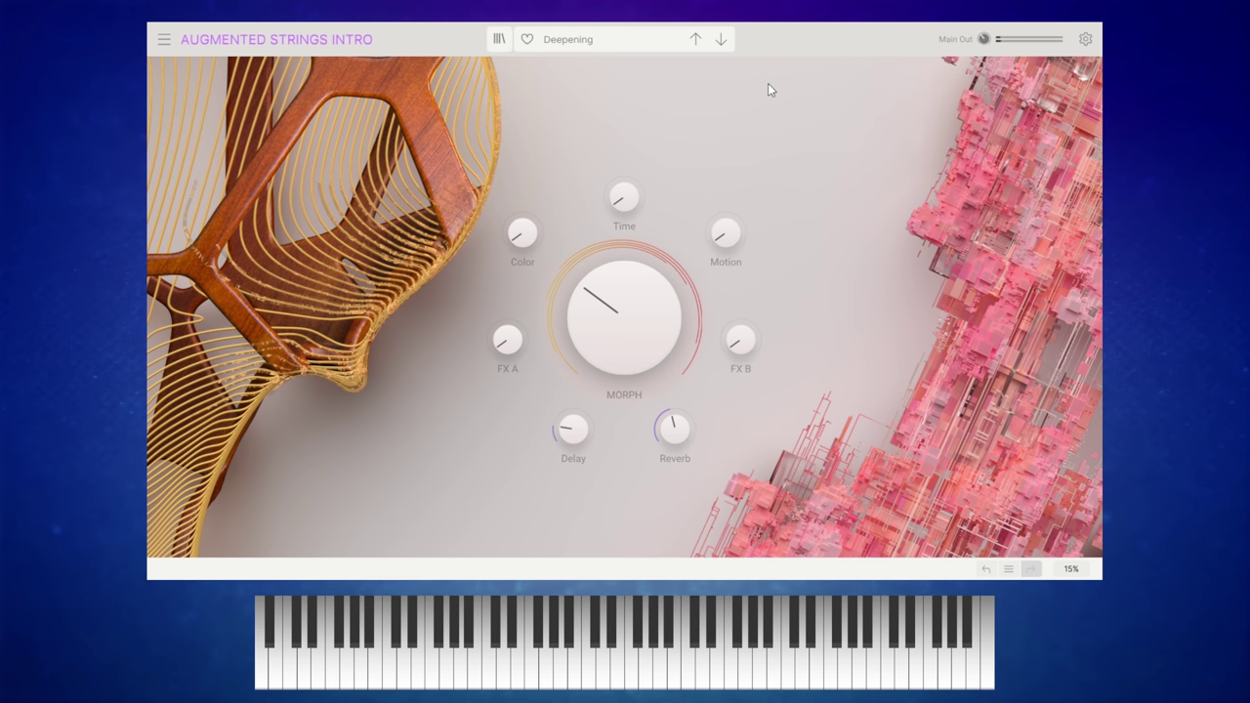
- Reset the Deepening preset's Morph amount to zero and its Reverb amount to minimum
double_click(617, 311)
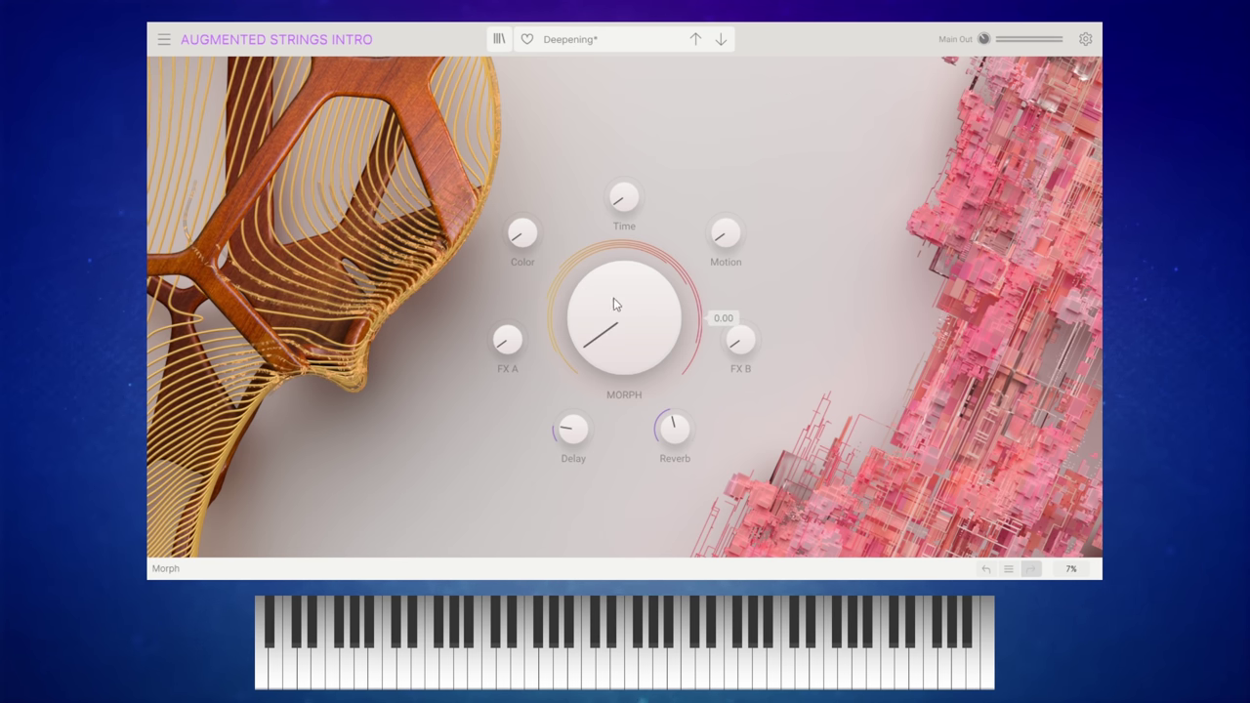
mouse_move(575, 428)
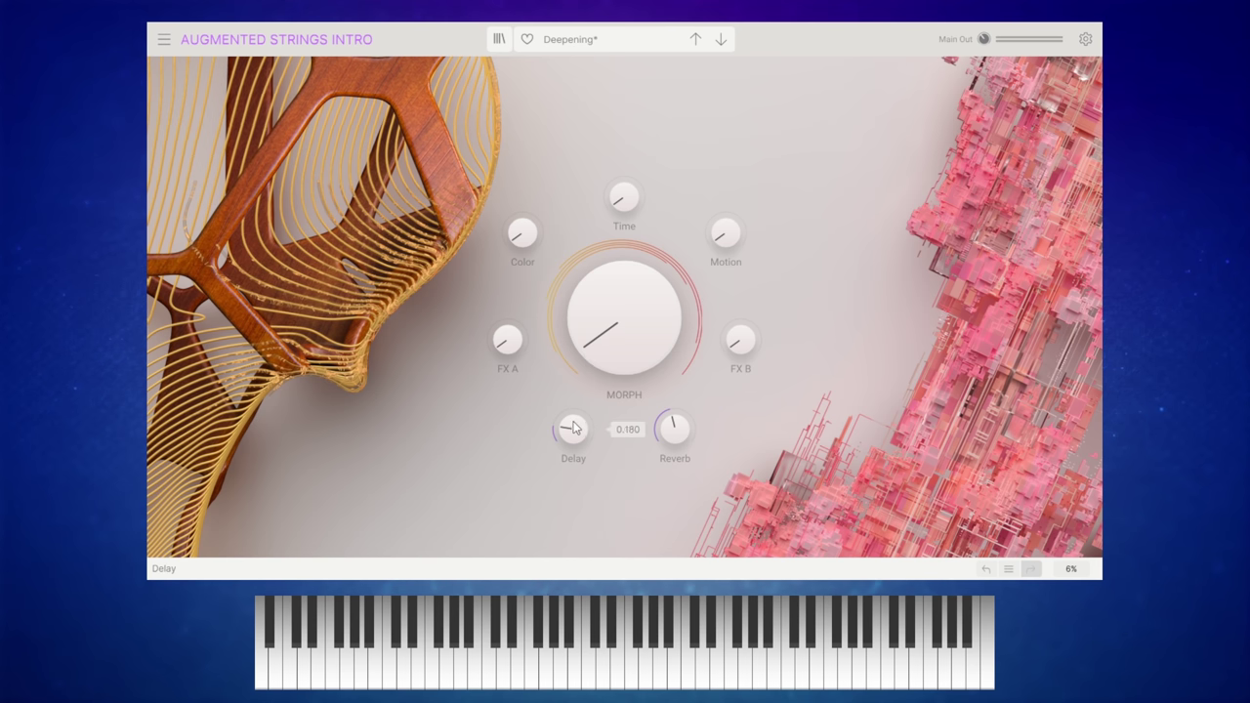
double_click(674, 427)
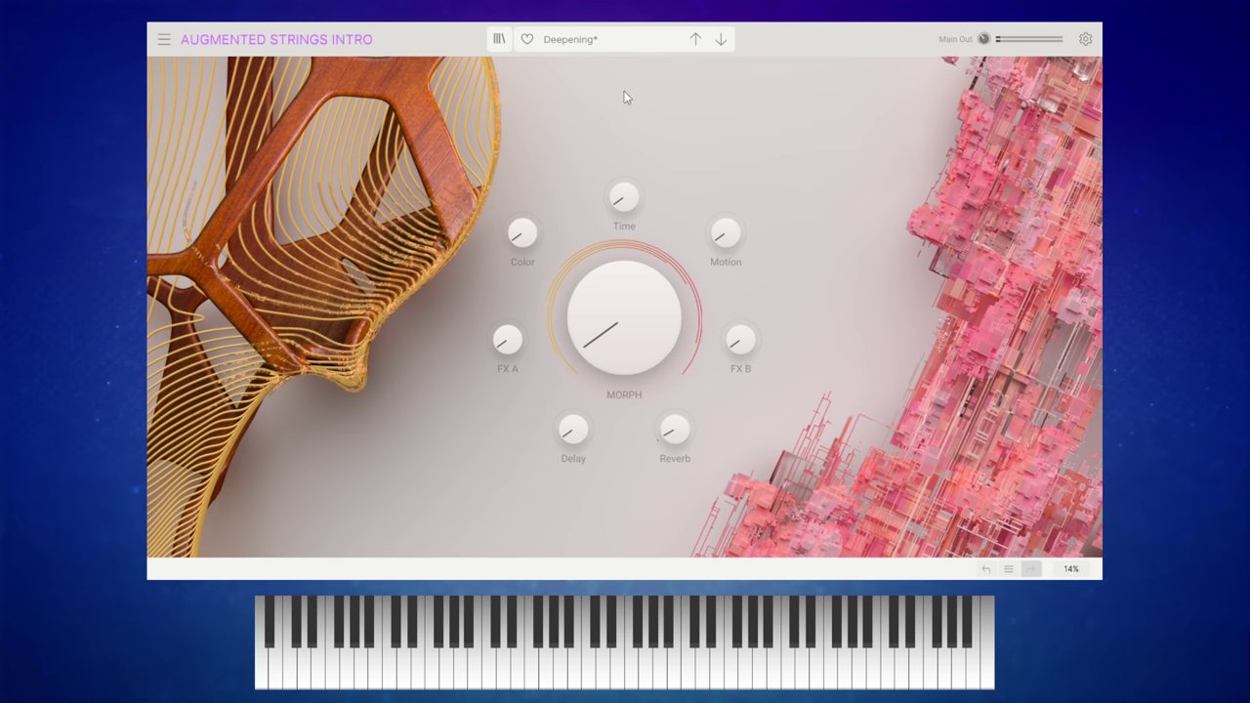
- Load Spiccato Cloud from Acoustic Short › Ensemble in place of the modified Deepening
click(583, 41)
mouse_move(590, 82)
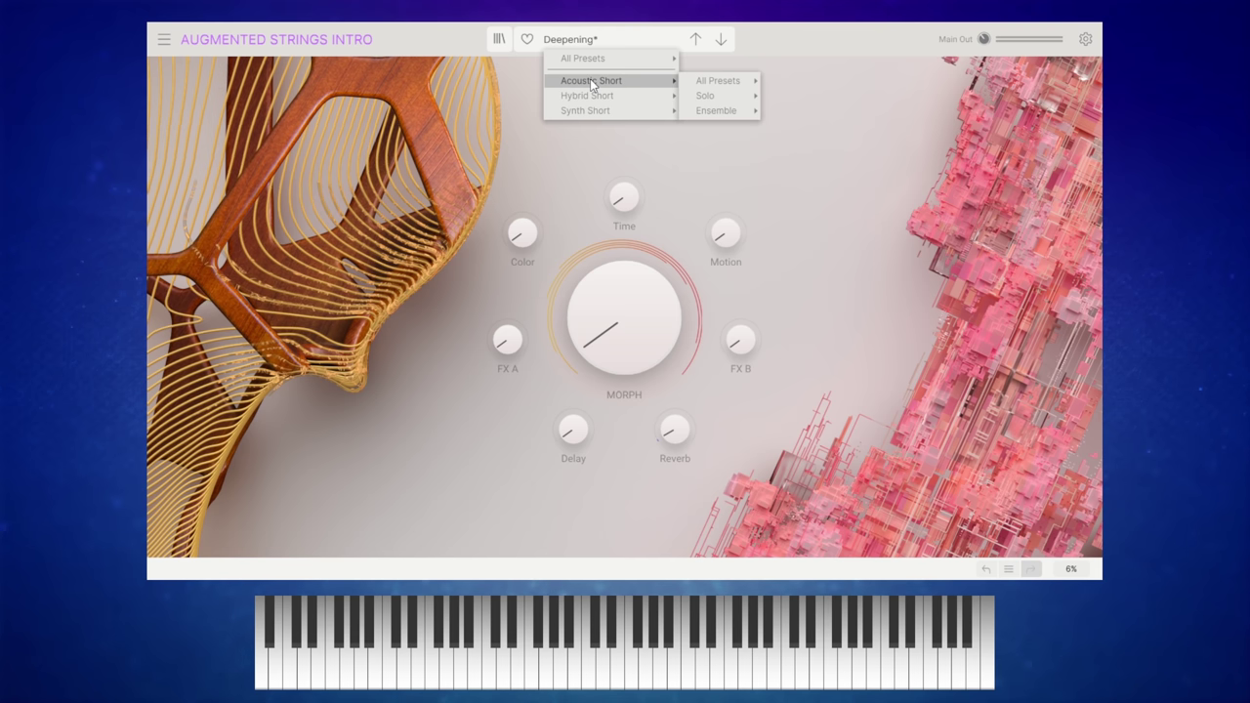
mouse_move(722, 112)
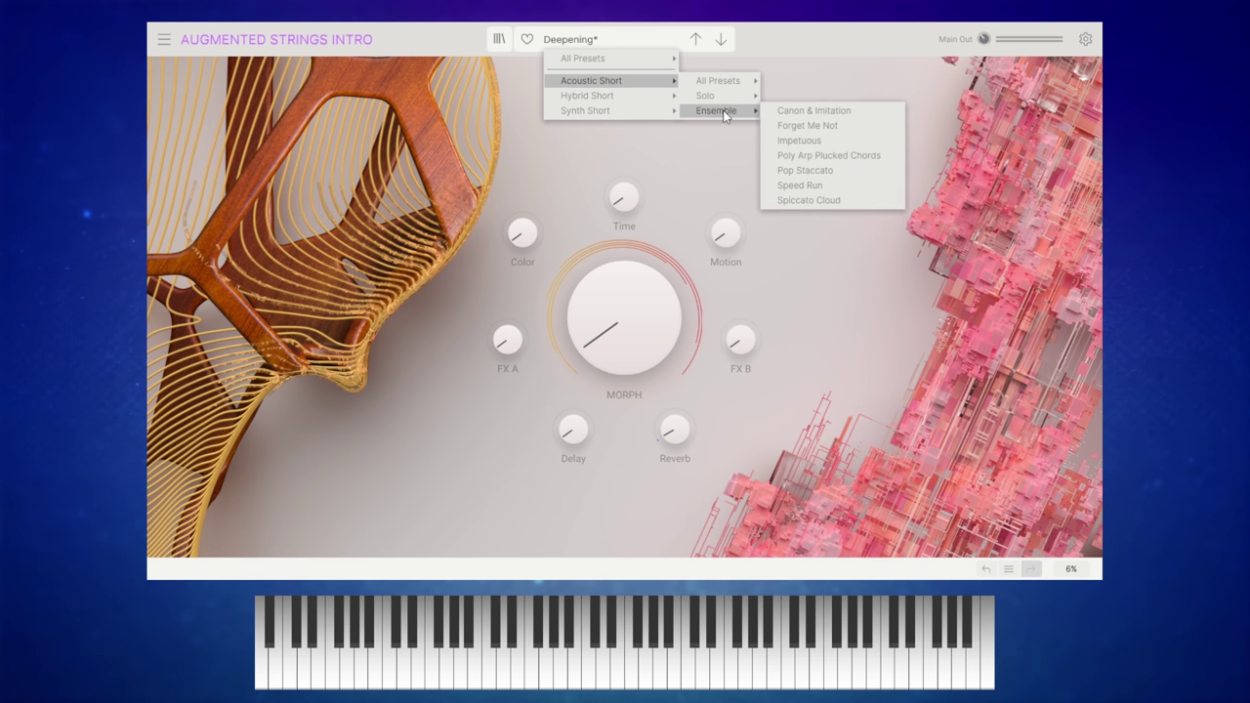
click(822, 199)
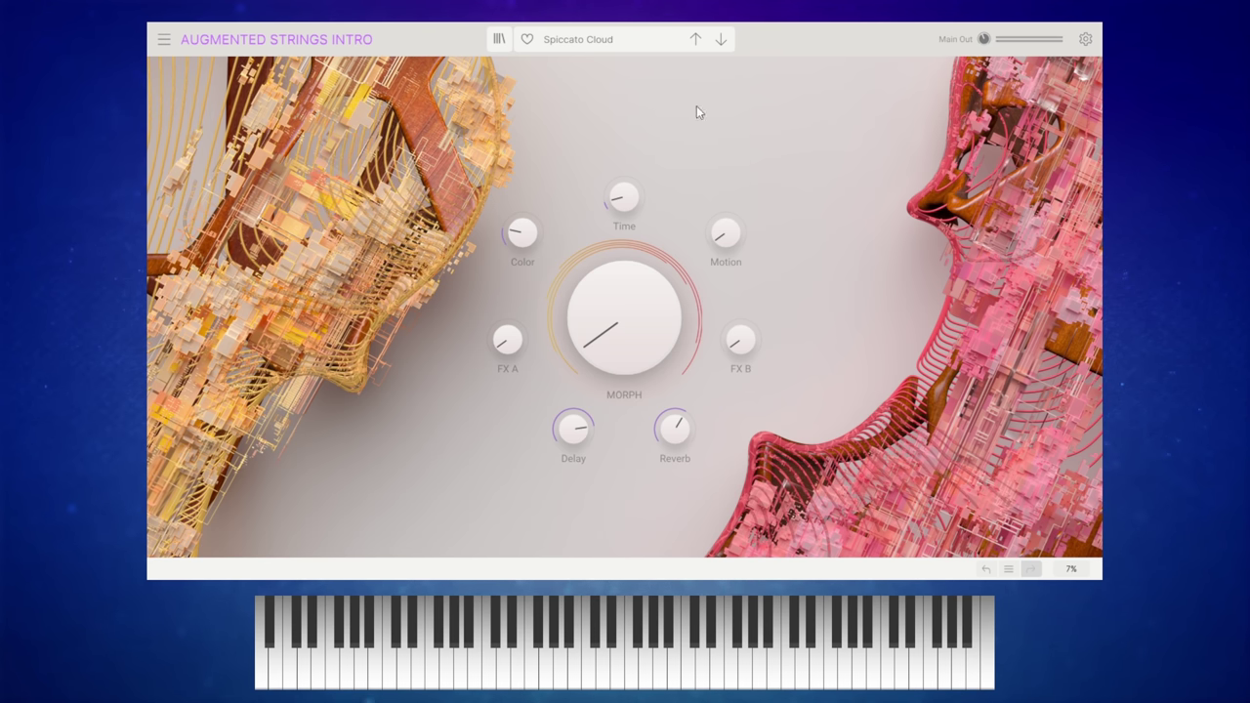
- Load Orange from Hybrid Short › Solo in place of Spiccato Cloud
click(567, 39)
mouse_move(583, 98)
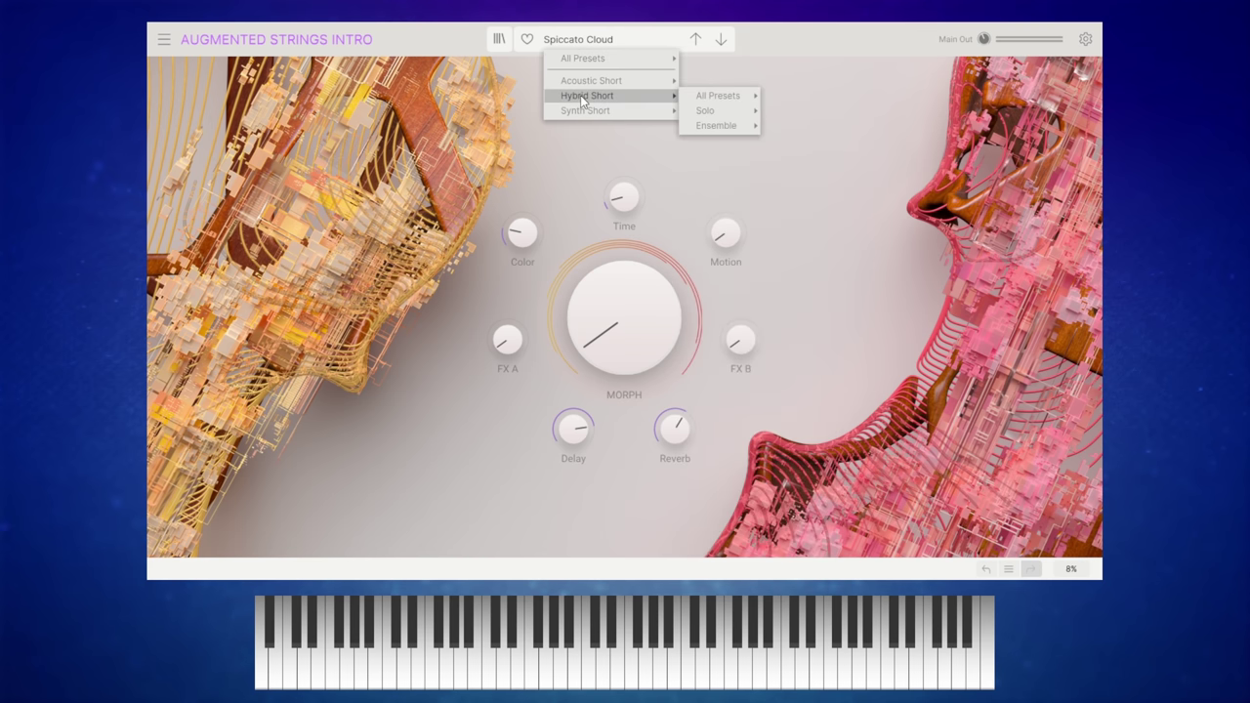
mouse_move(711, 113)
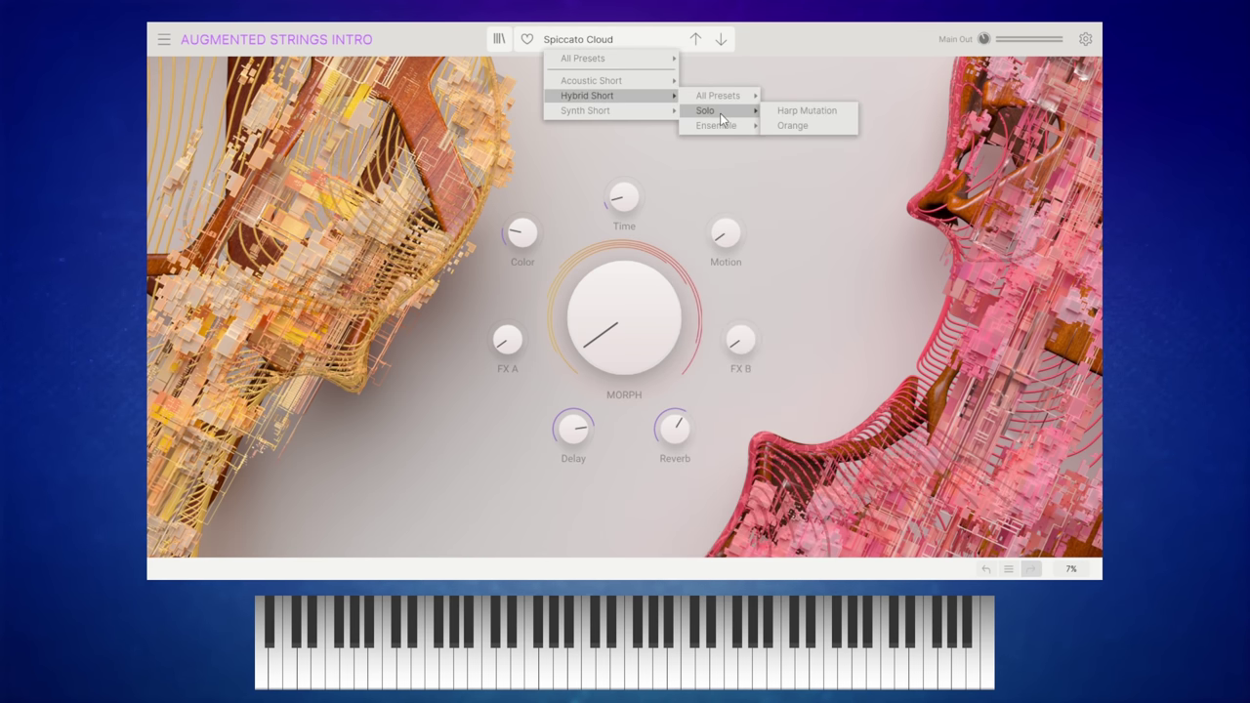
click(800, 125)
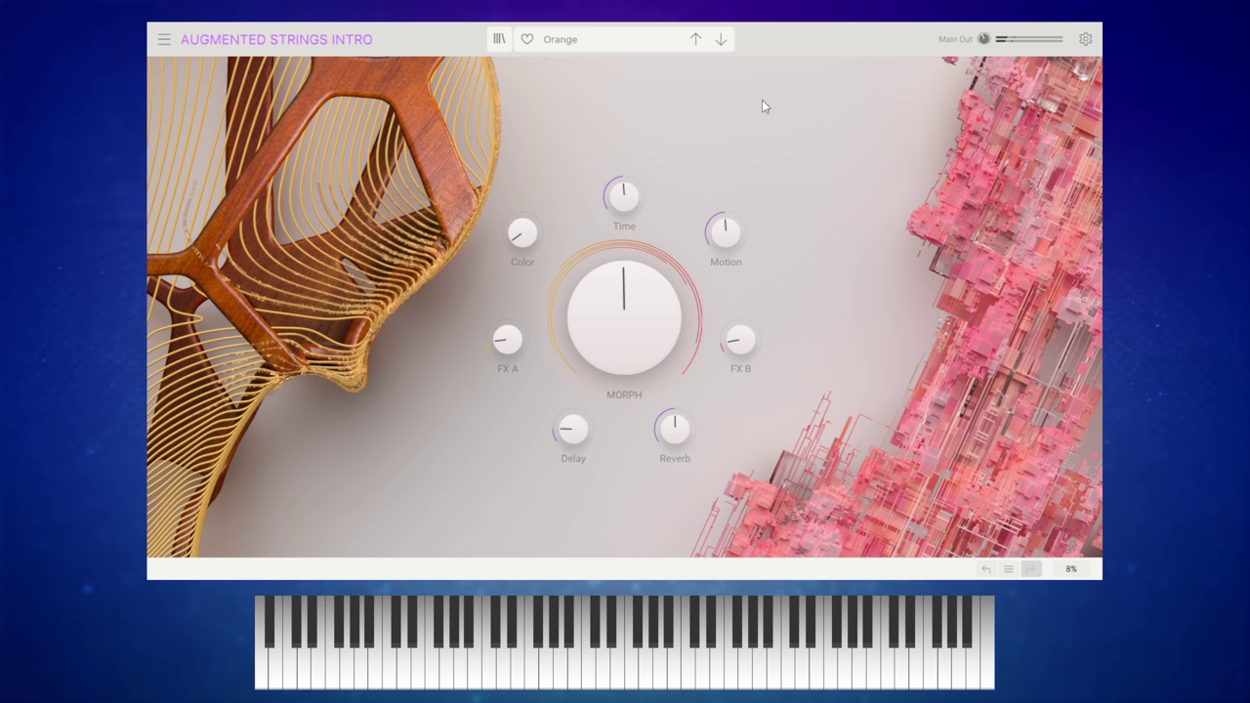
- Choose Harp Mutation under Hybrid Short › Solo, replacing Orange
click(560, 45)
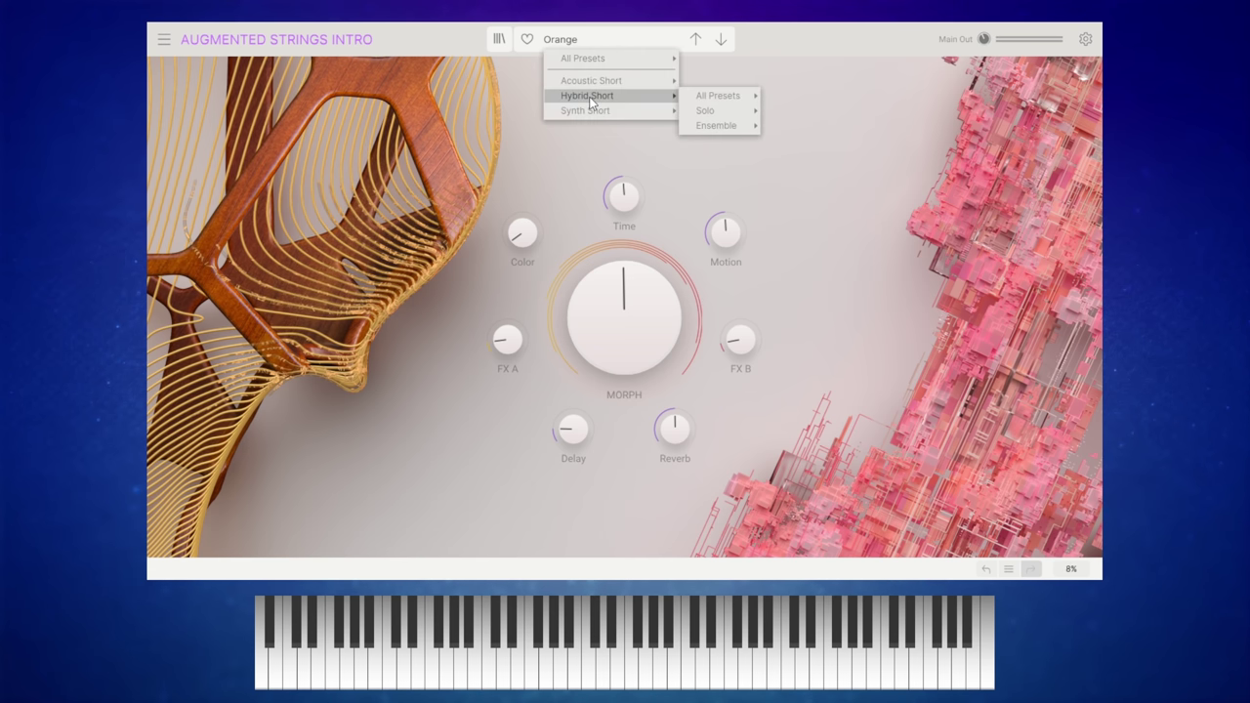
mouse_move(717, 109)
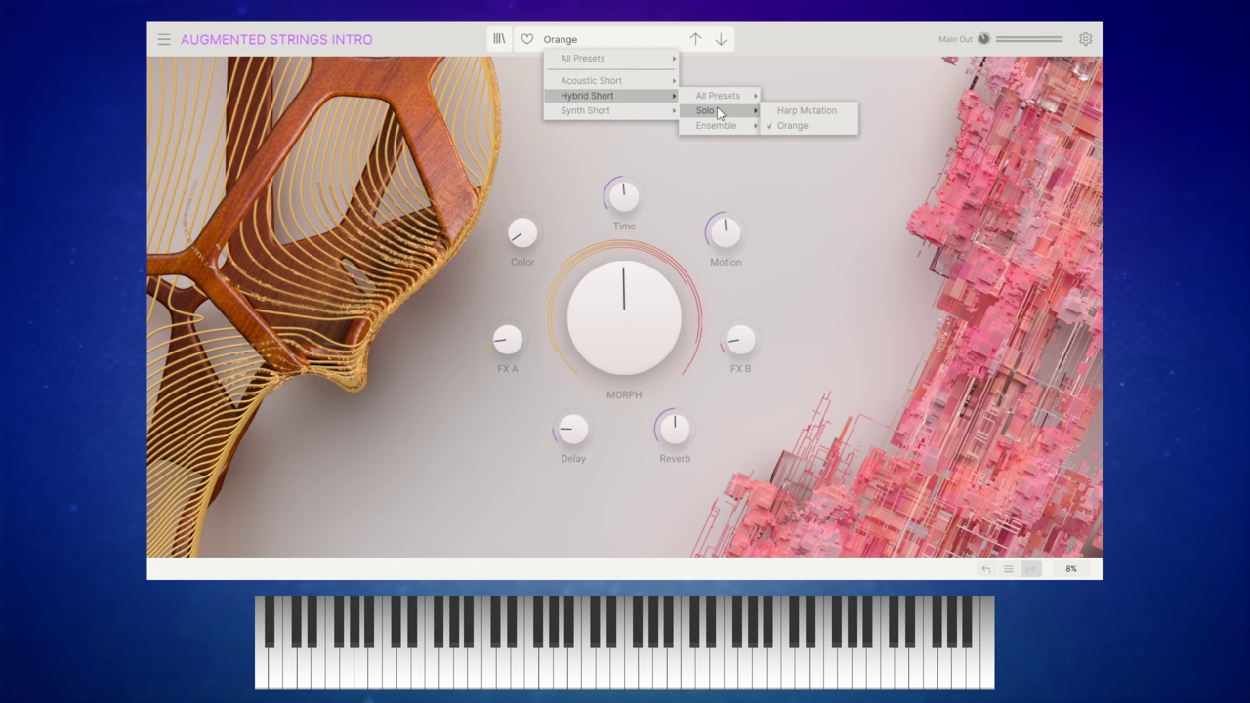
click(826, 111)
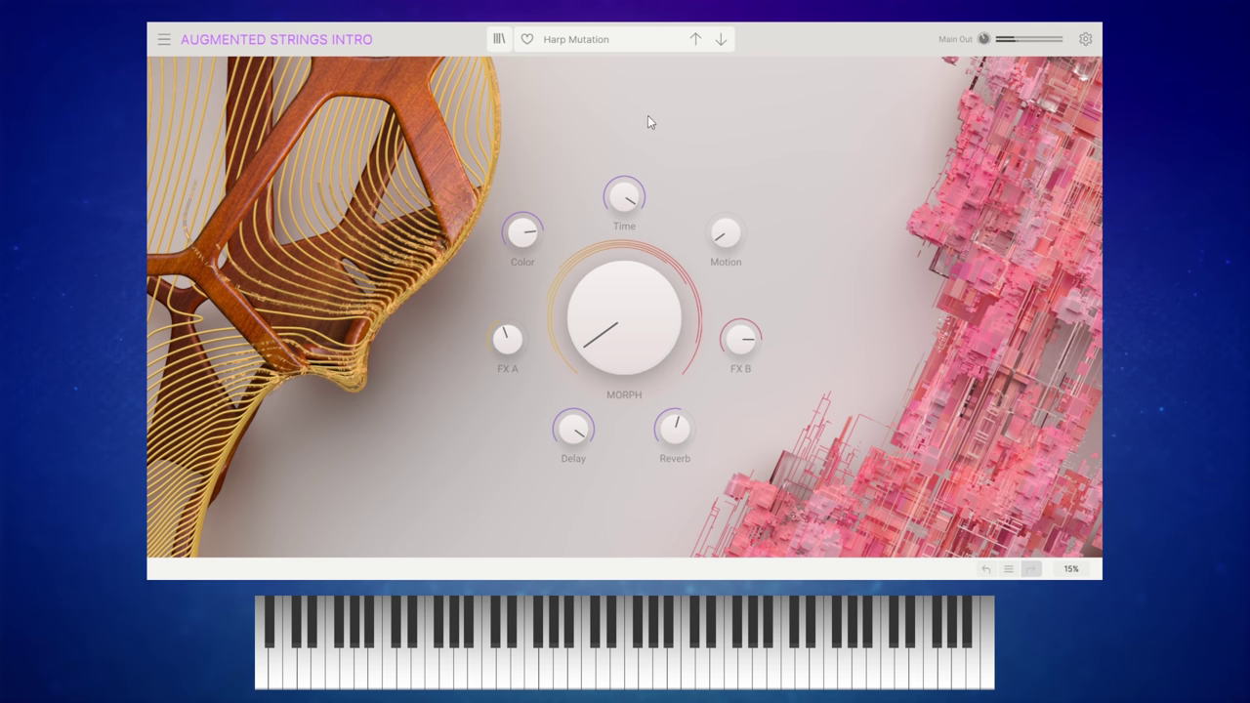
- Audition Dancing Bows from Synth Short › Ensemble, then load Soul Pad from Synth Short
click(574, 45)
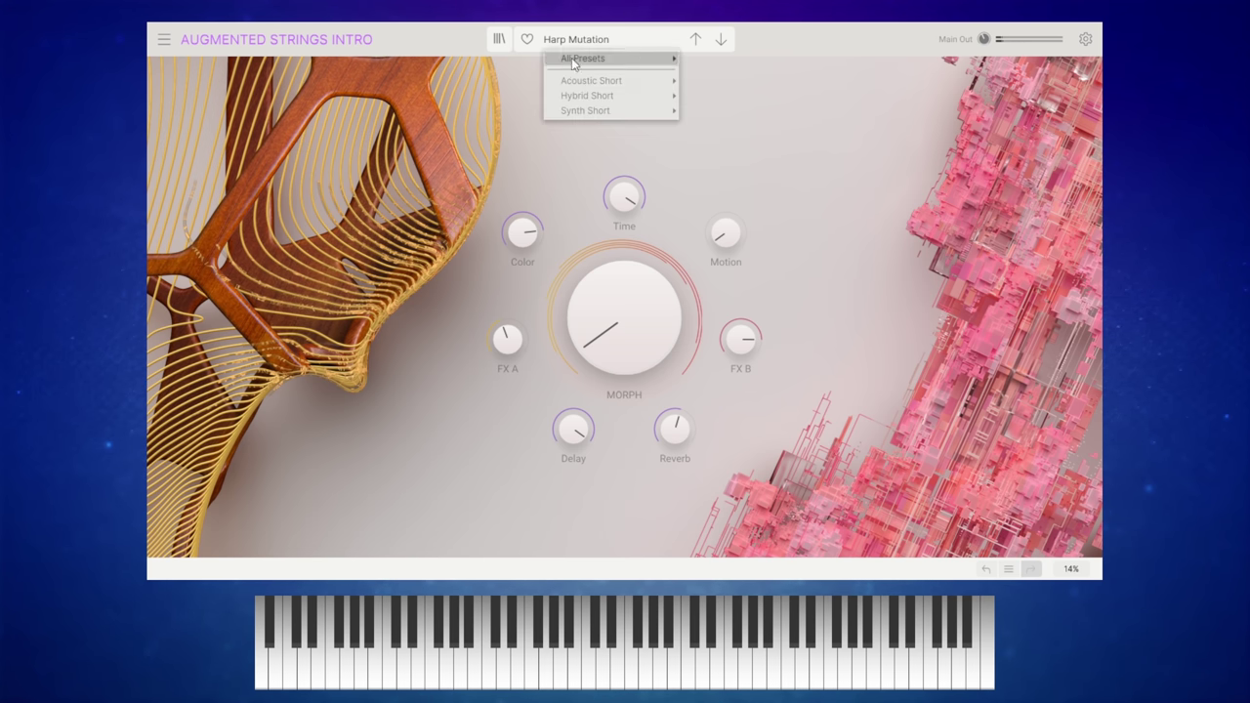
mouse_move(589, 110)
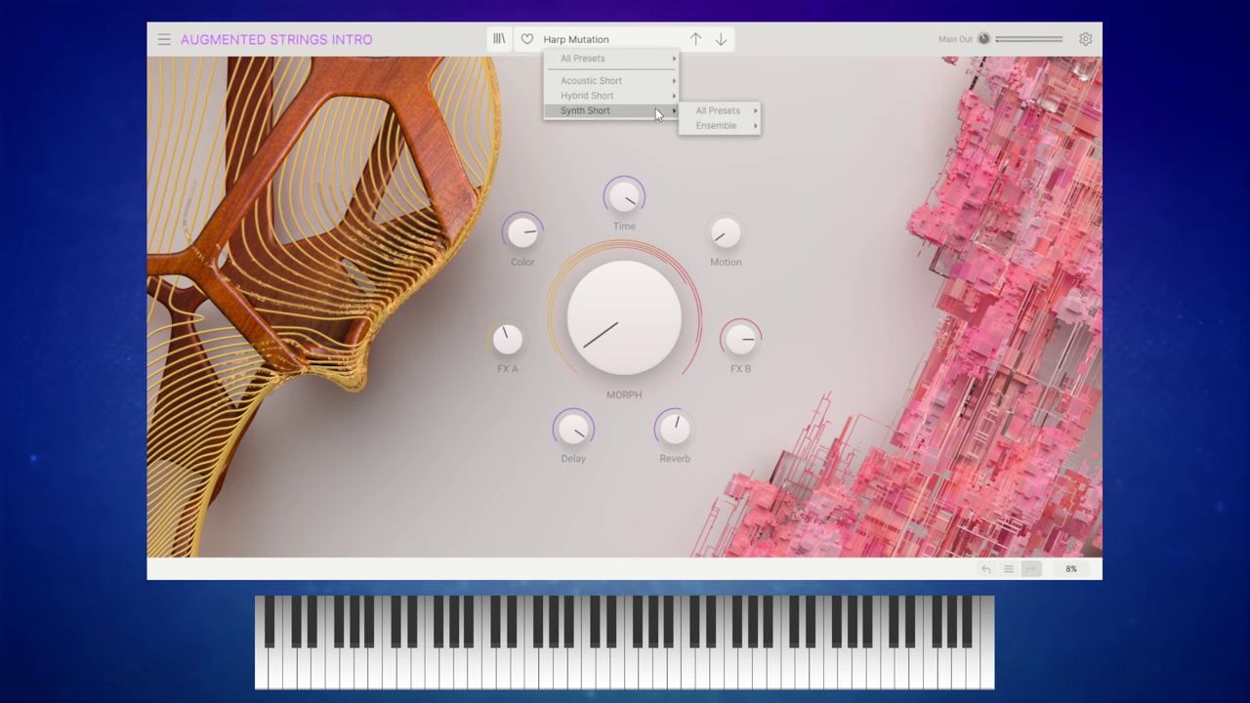
mouse_move(731, 125)
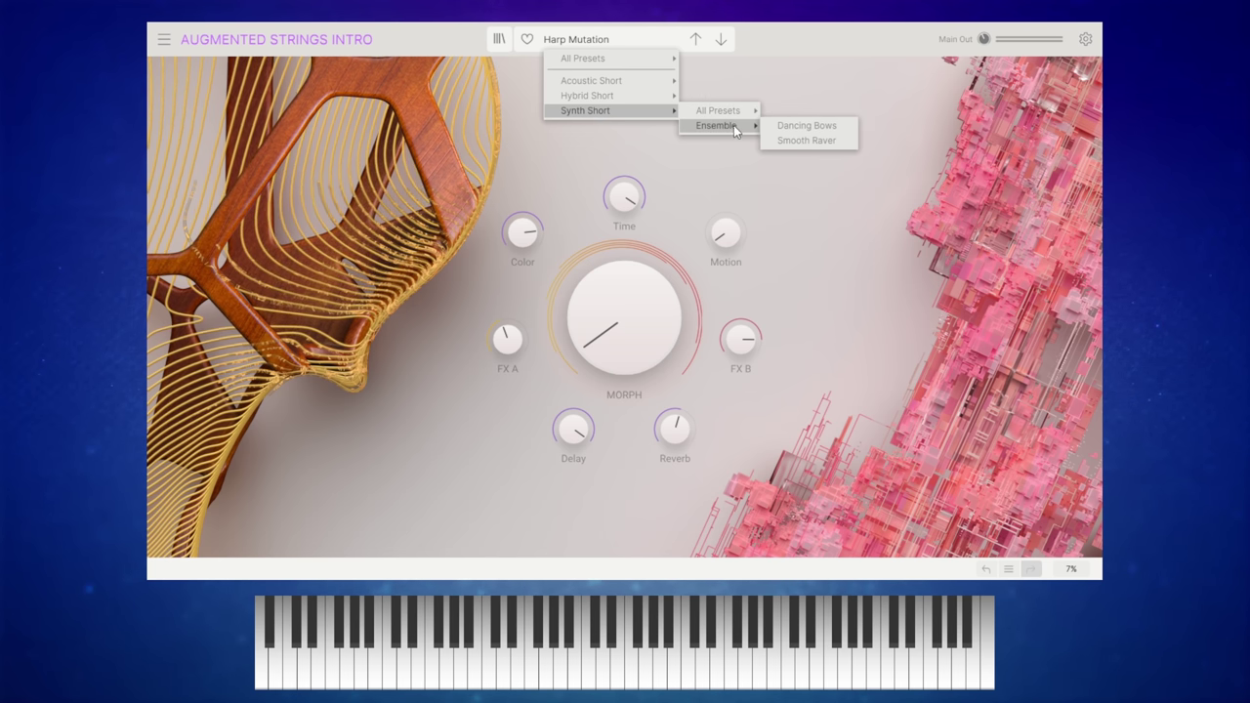
click(796, 125)
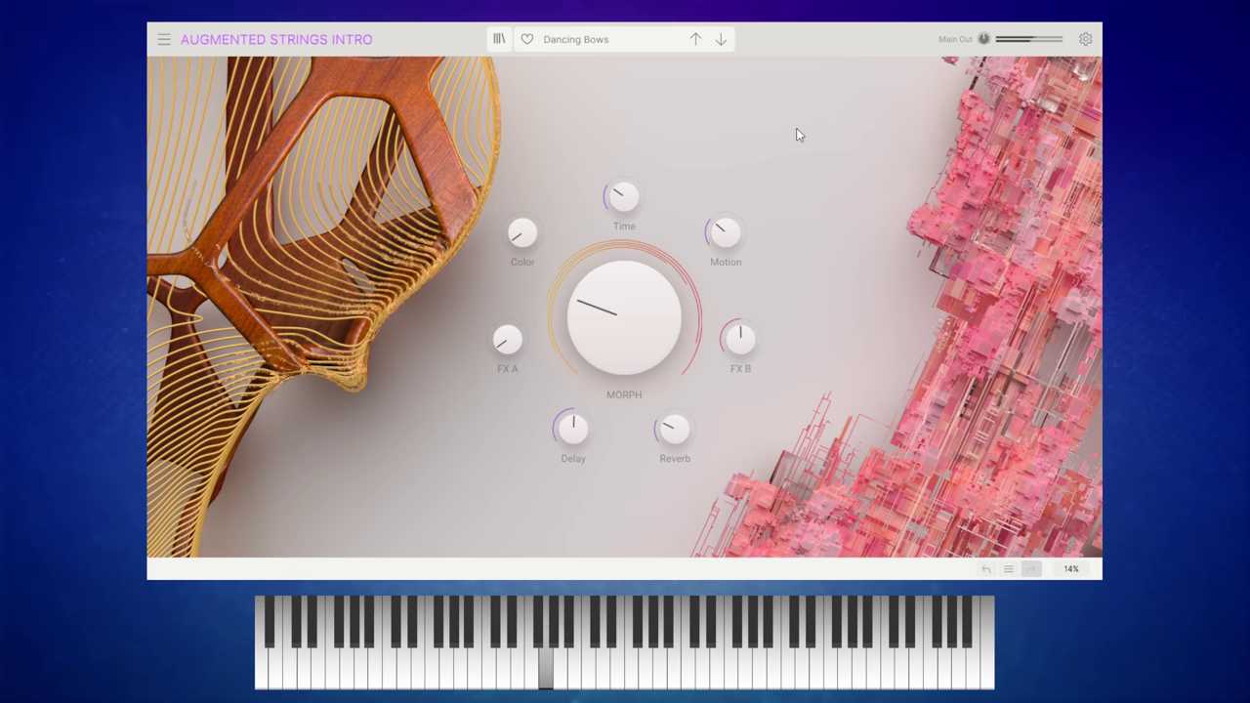
click(597, 41)
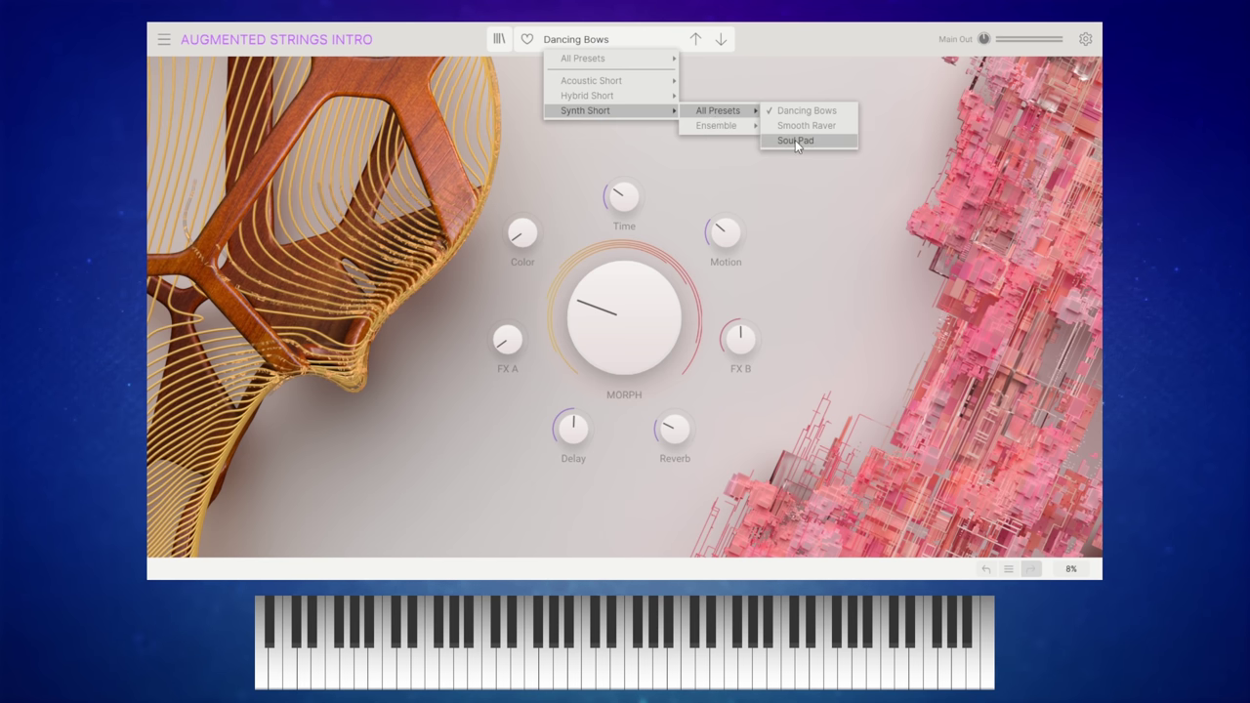
click(796, 142)
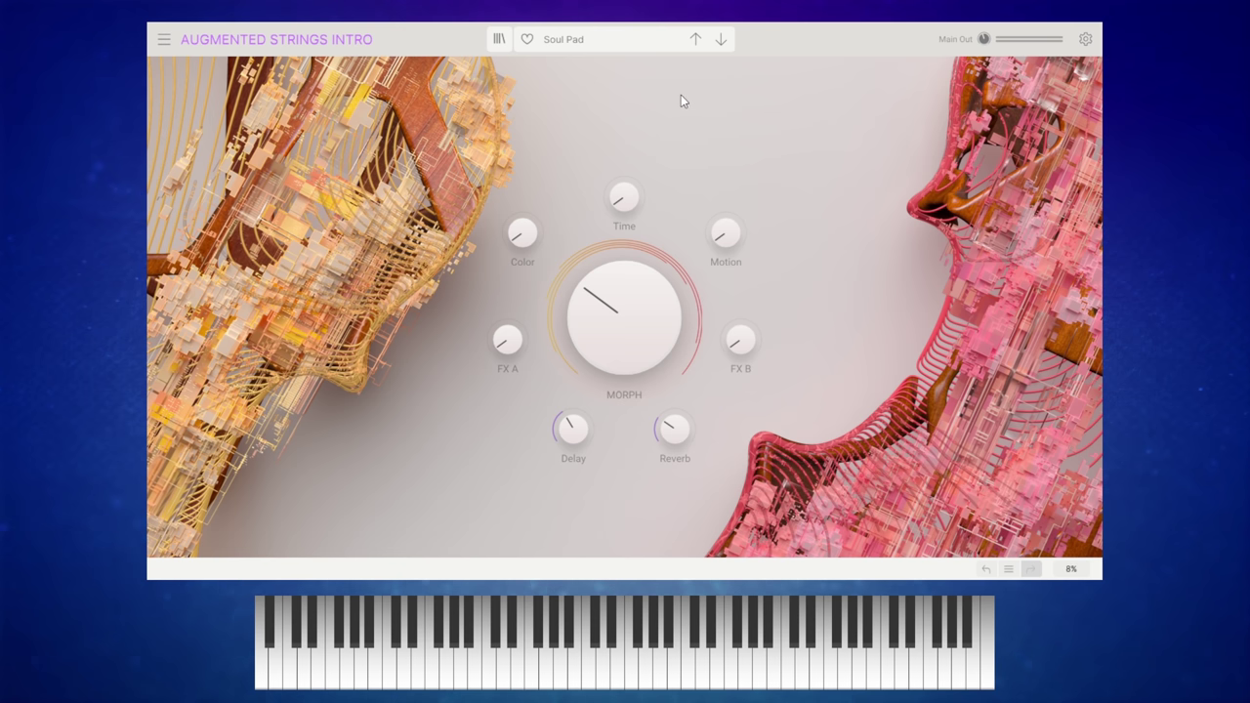
- Browse the full All Presets list for Pop Staccato, then close the list
click(587, 41)
mouse_move(592, 58)
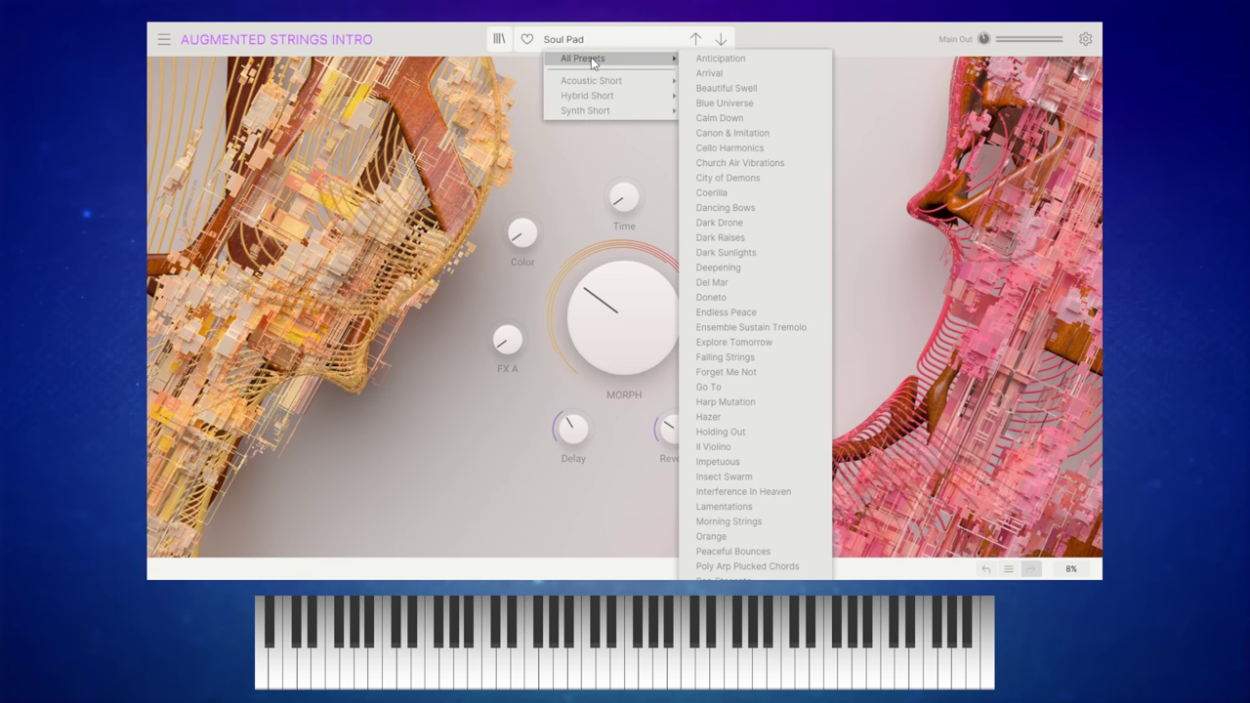
click(881, 101)
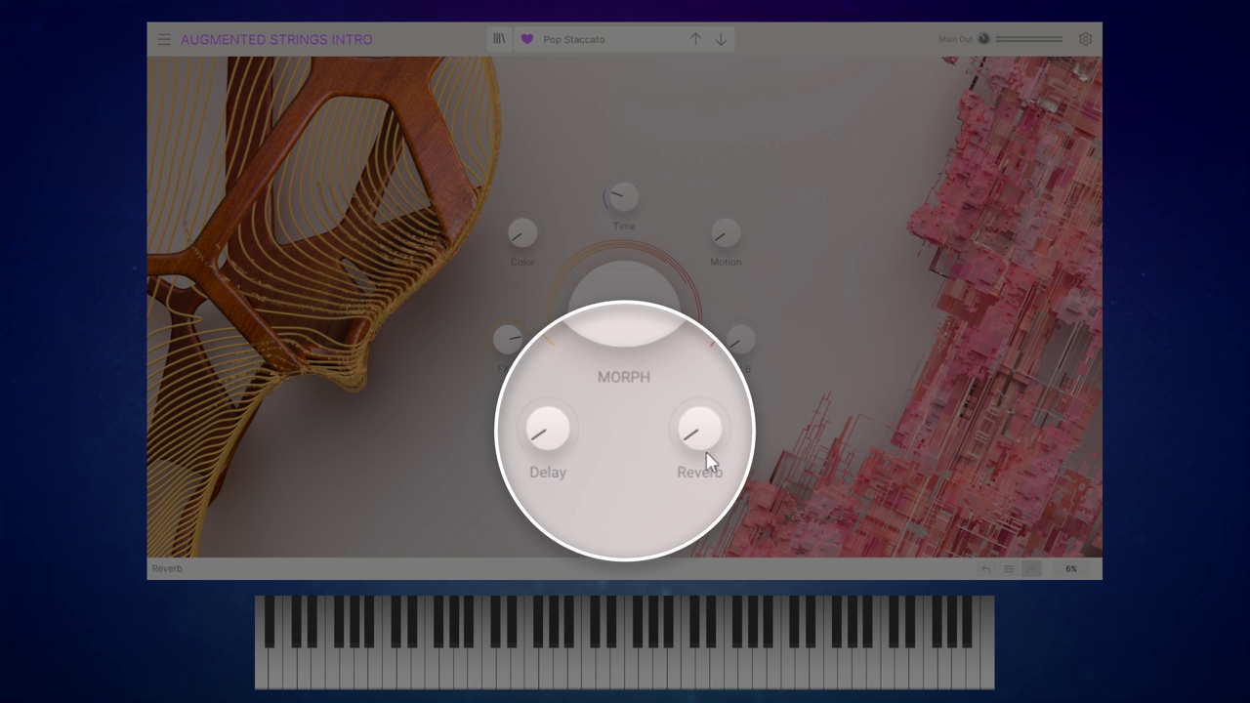
- Sweep the Pop Staccato Delay knob up to about 0.93 and back down to 0.00
mouse_move(546, 437)
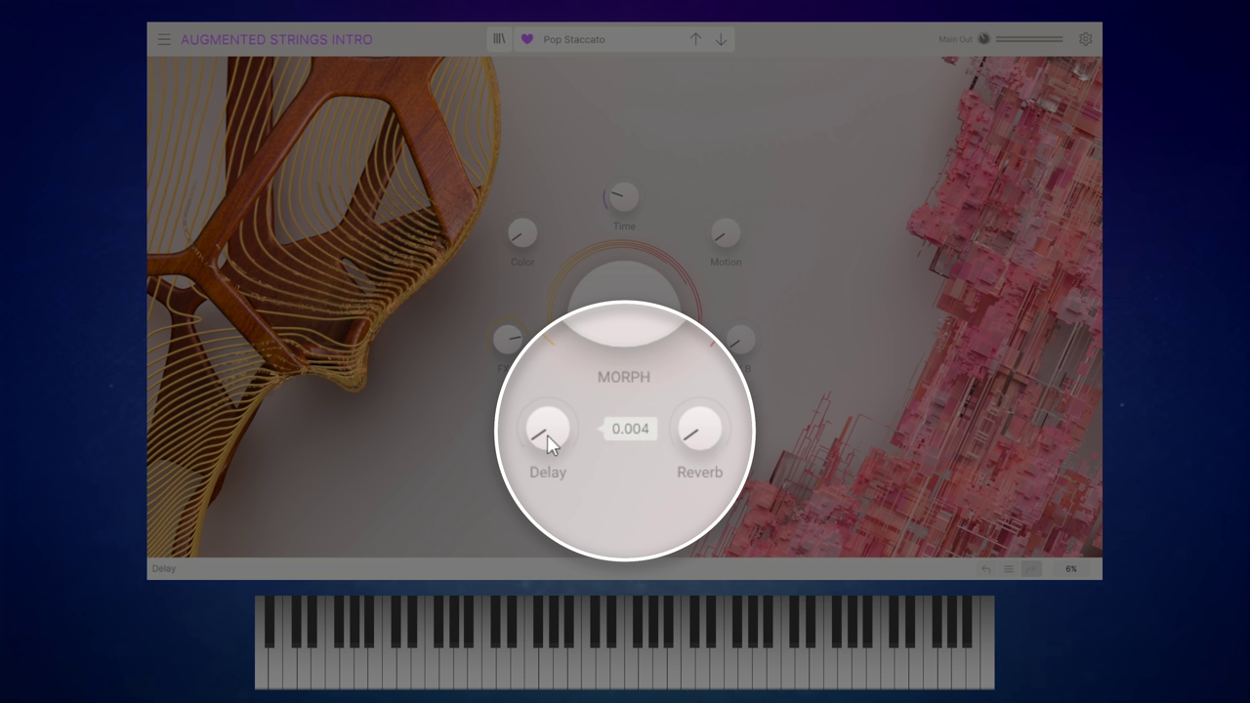
mouse_move(546, 438)
mouse_down()
mouse_move(546, 328)
mouse_move(546, 437)
mouse_up()
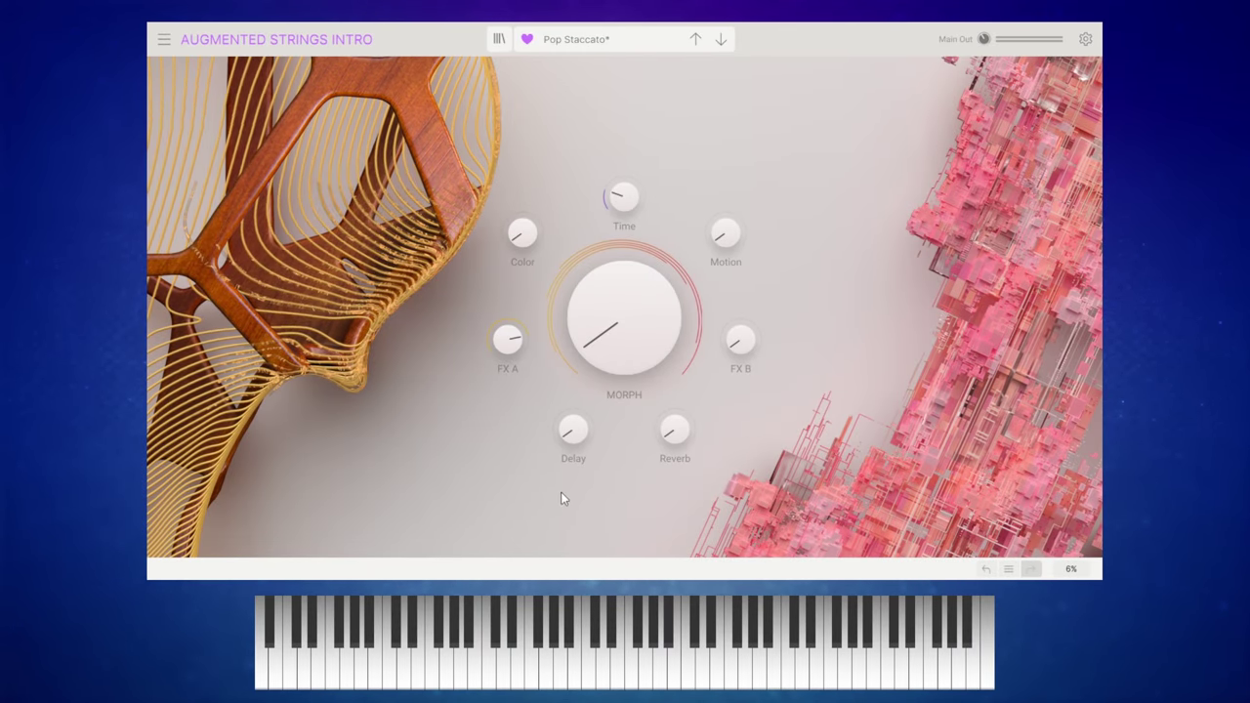
- Push Pop Staccato's Delay near maximum, then step back through the presets to Deepening
mouse_move(572, 435)
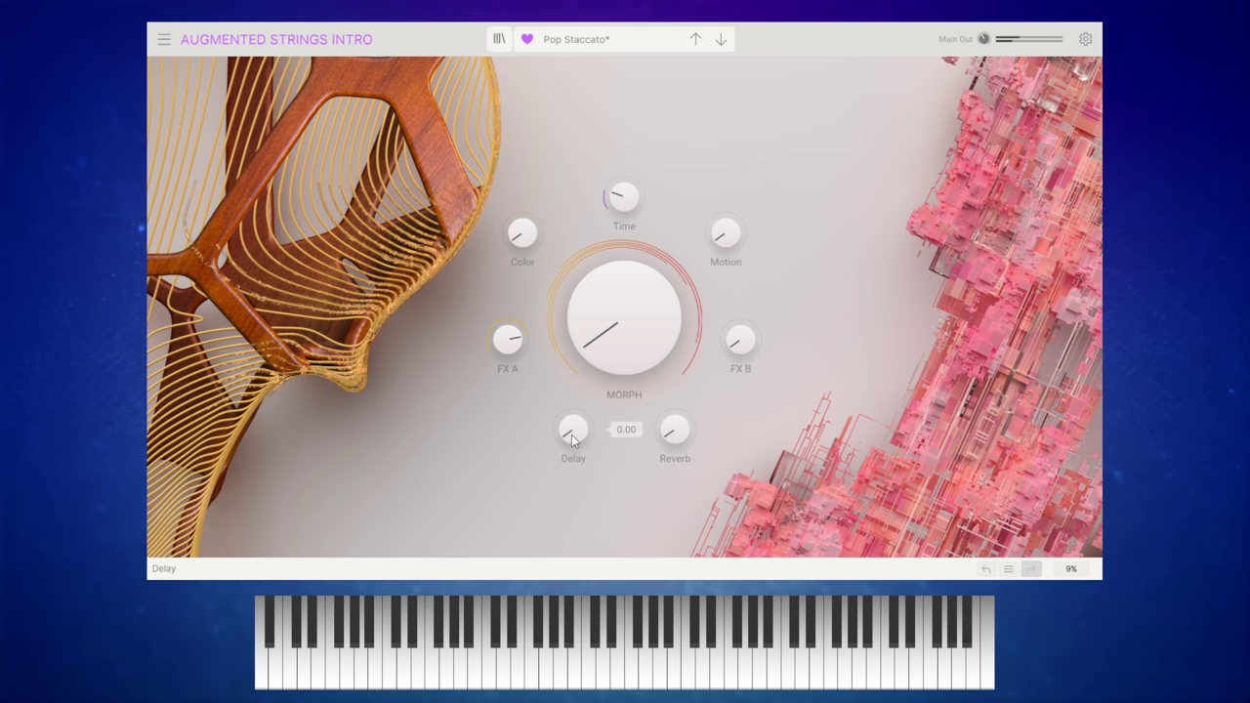
drag(572, 435, 594, 480)
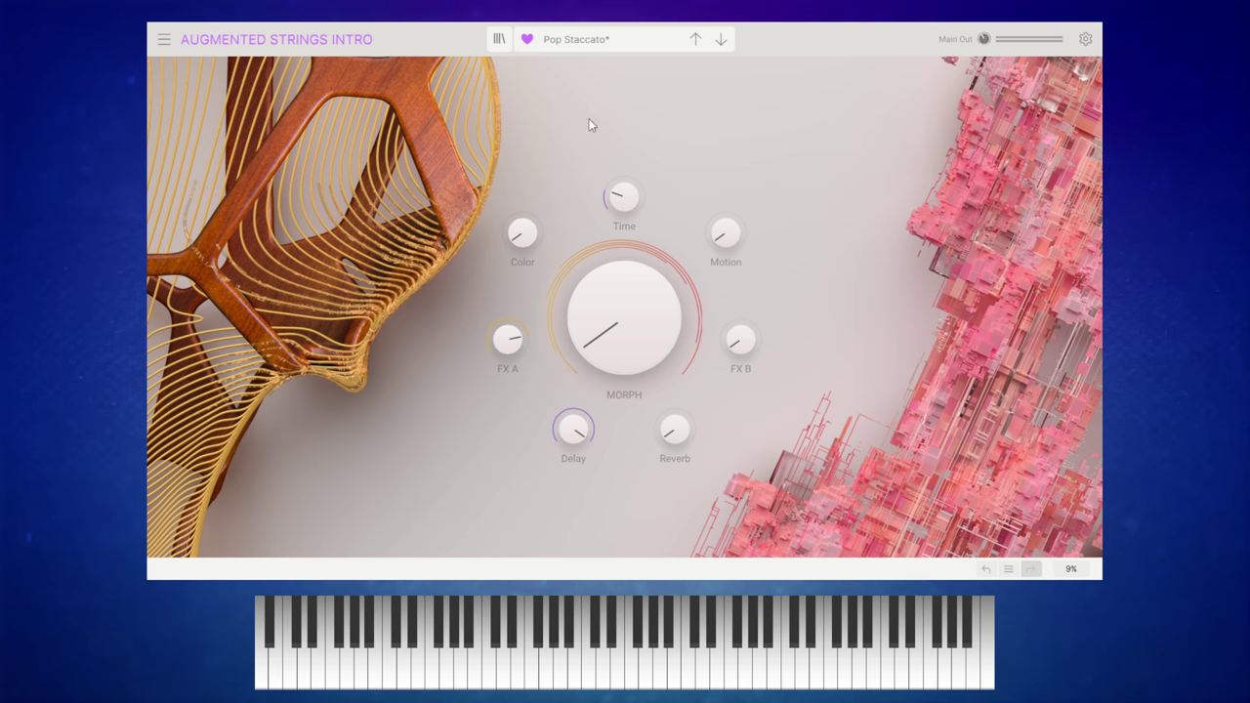
click(697, 40)
click(697, 40)
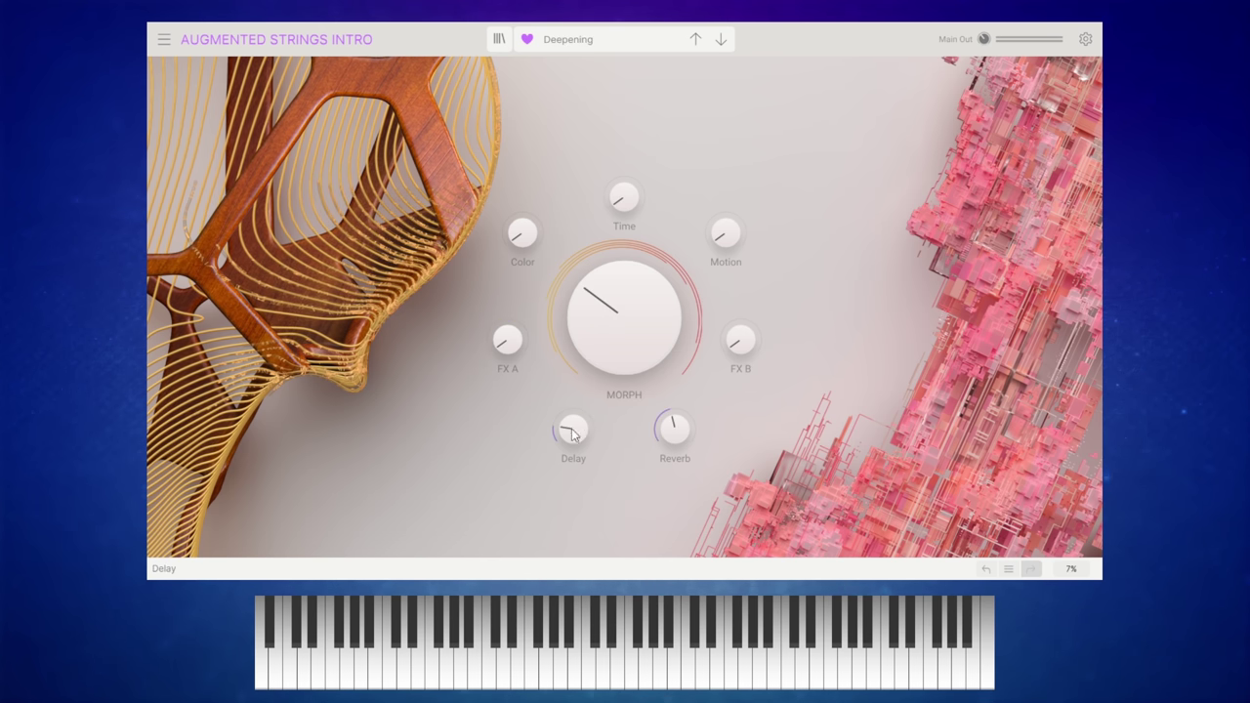
- Turn Deepening's Delay down to 0, then all the way up to 1.00
drag(573, 430, 573, 454)
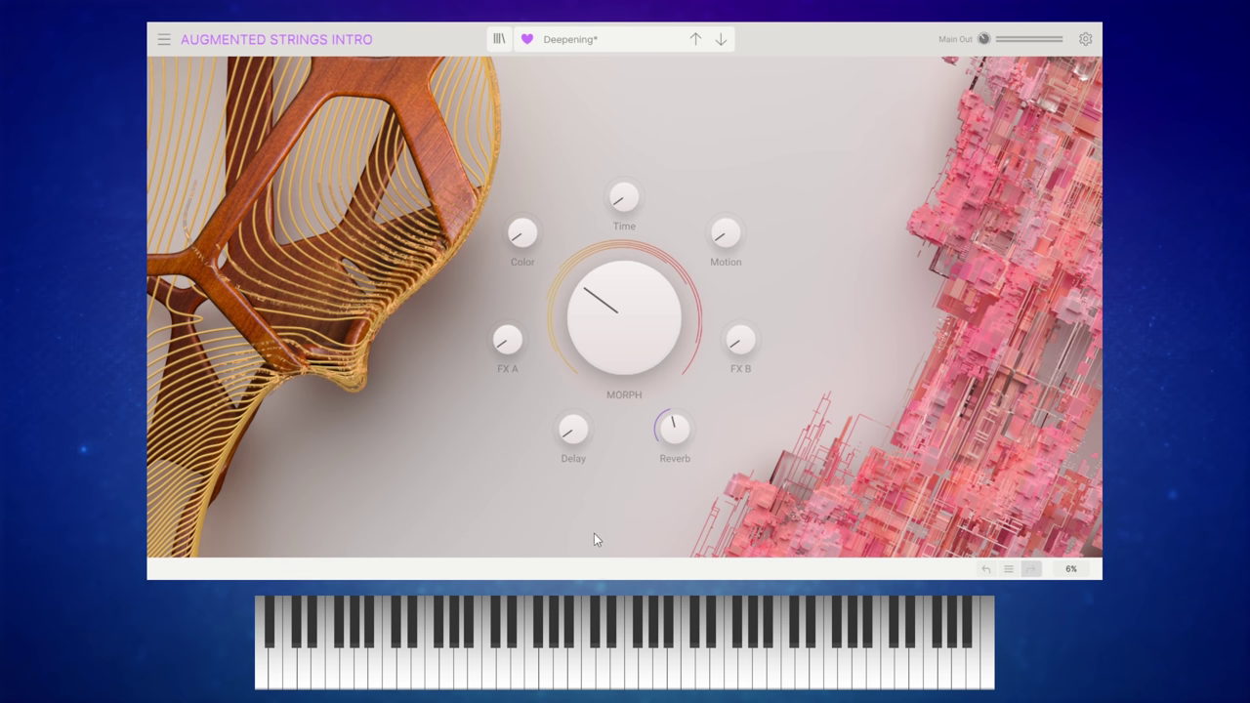
mouse_move(575, 439)
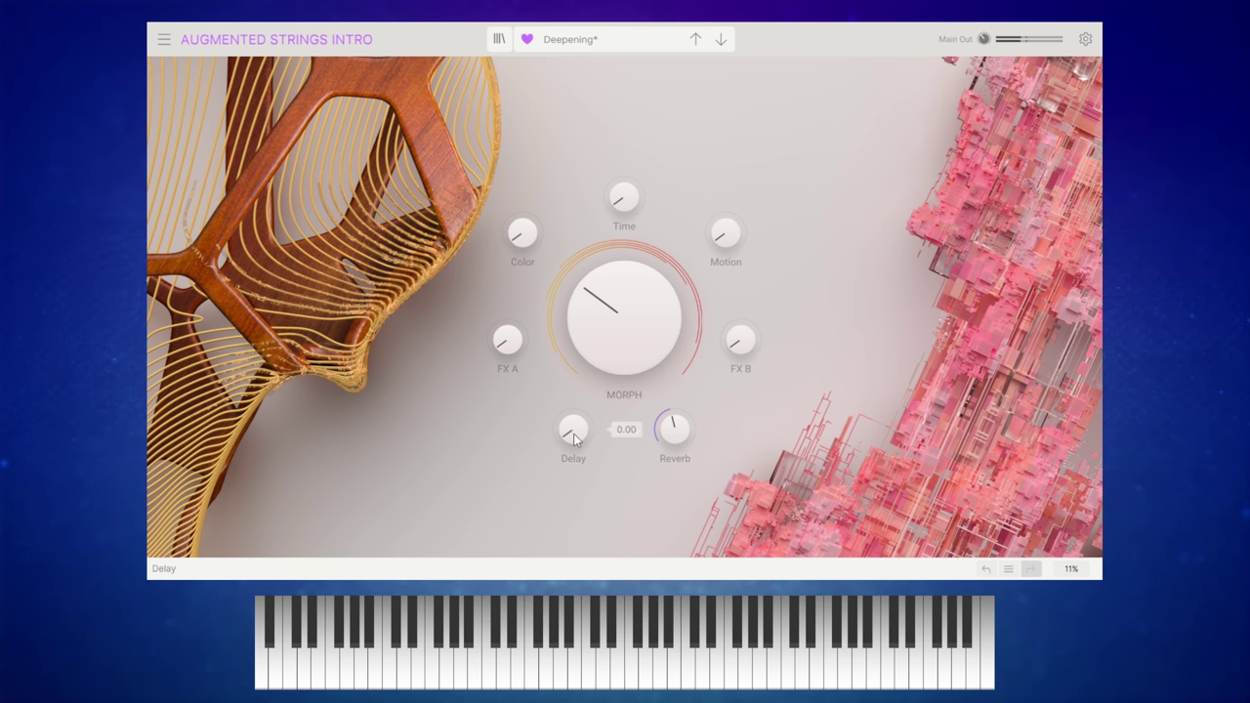
drag(574, 438, 574, 420)
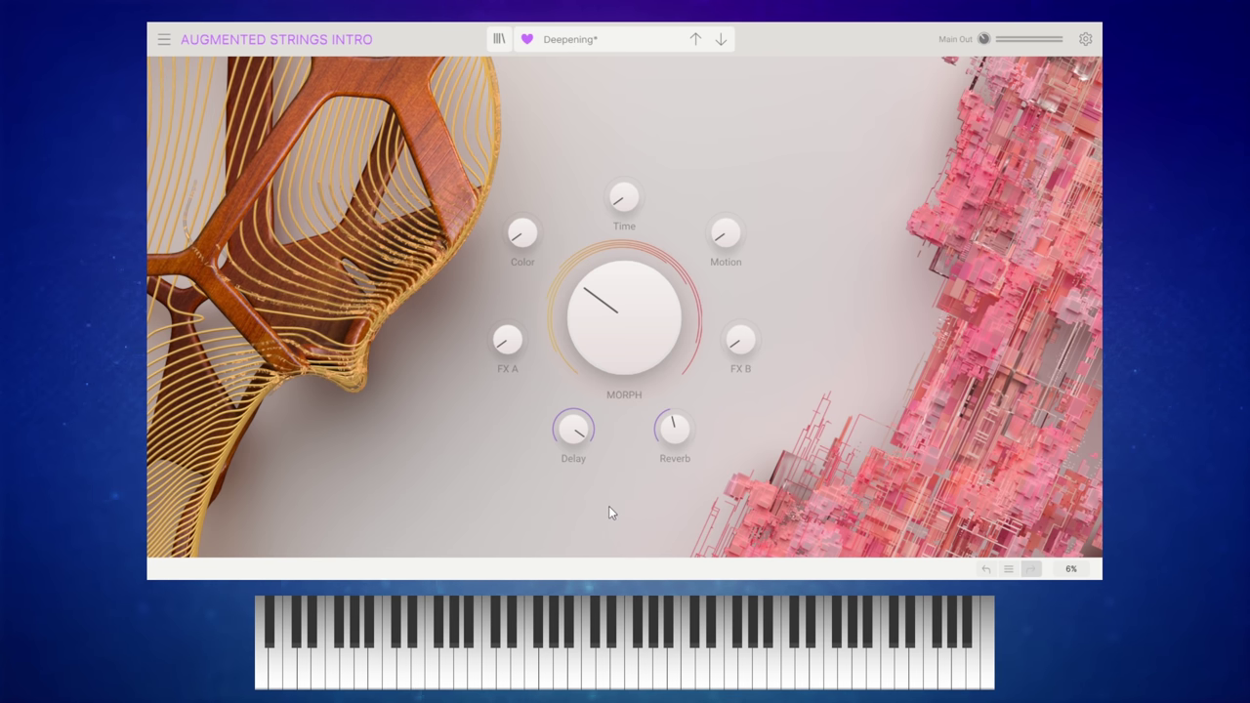
mouse_move(572, 437)
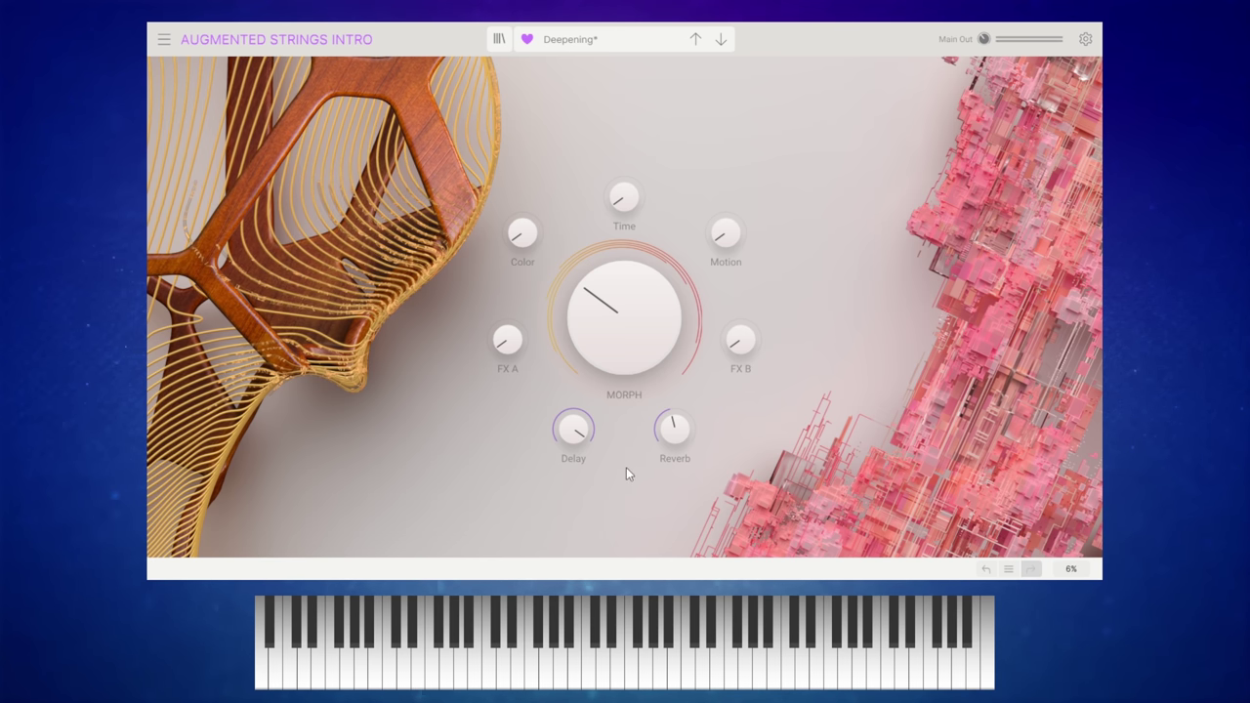
- Step forward two presets from Deepening to Pop Staccato and listen to it
click(722, 43)
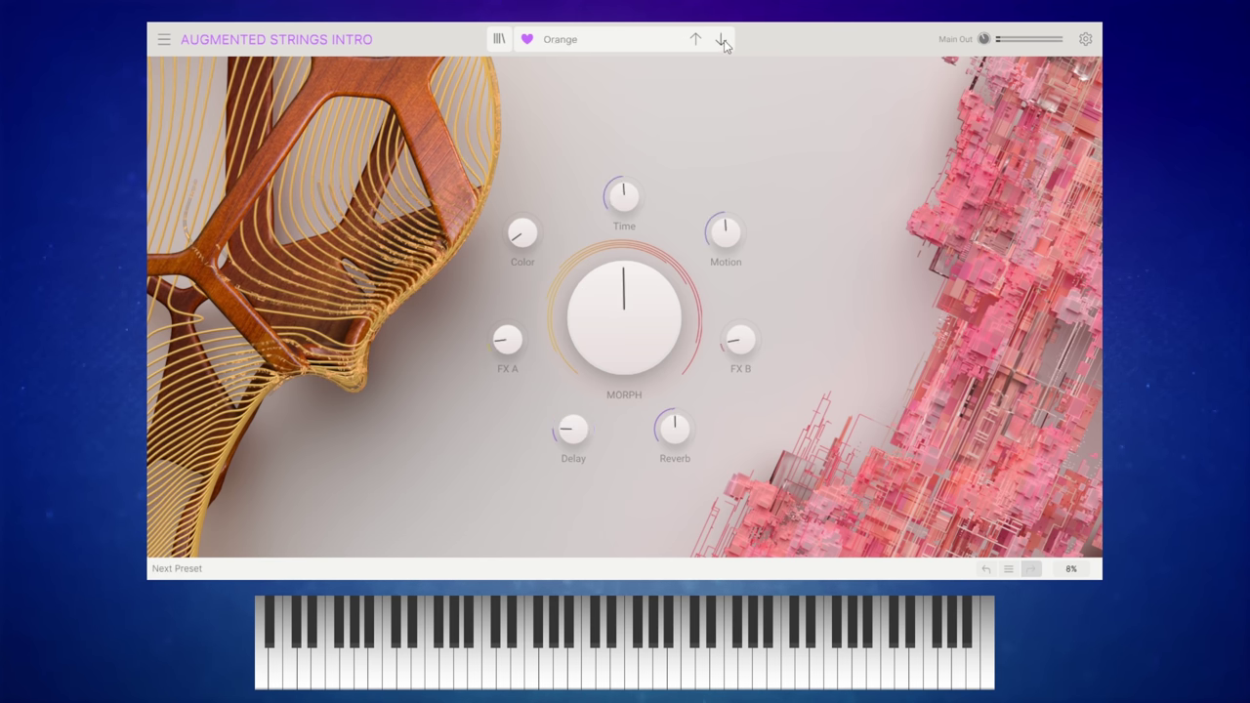
click(723, 43)
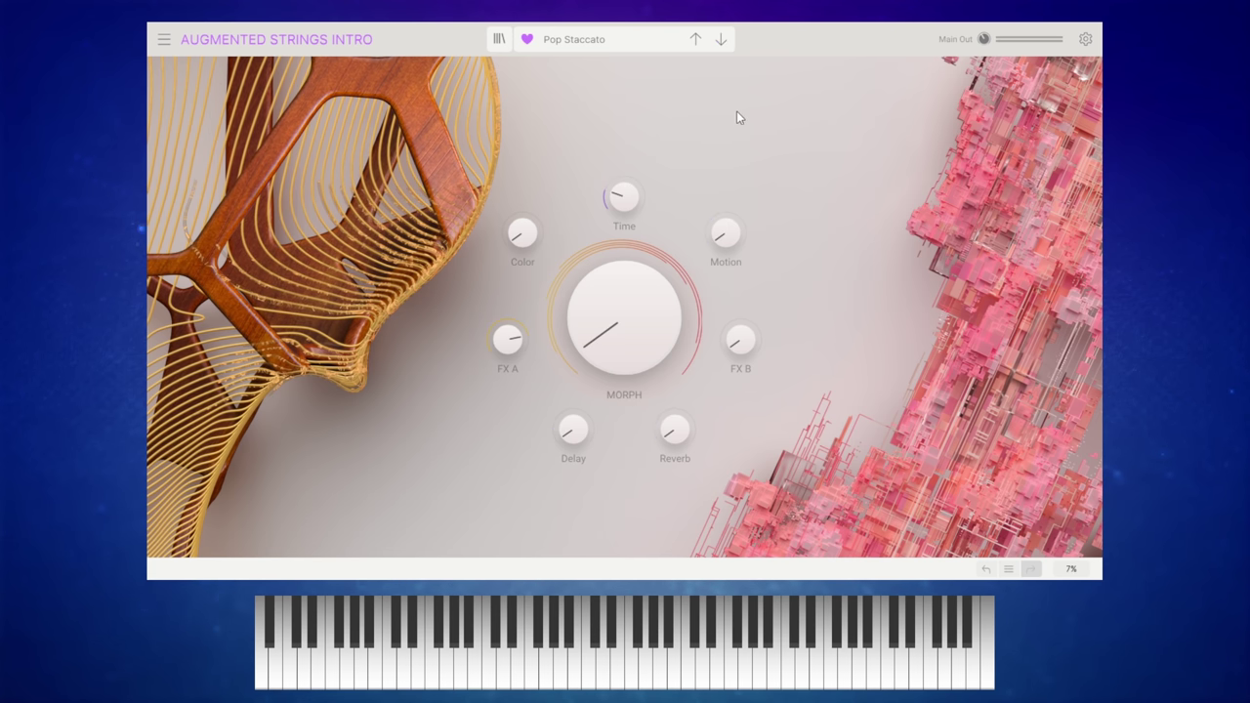
mouse_move(529, 214)
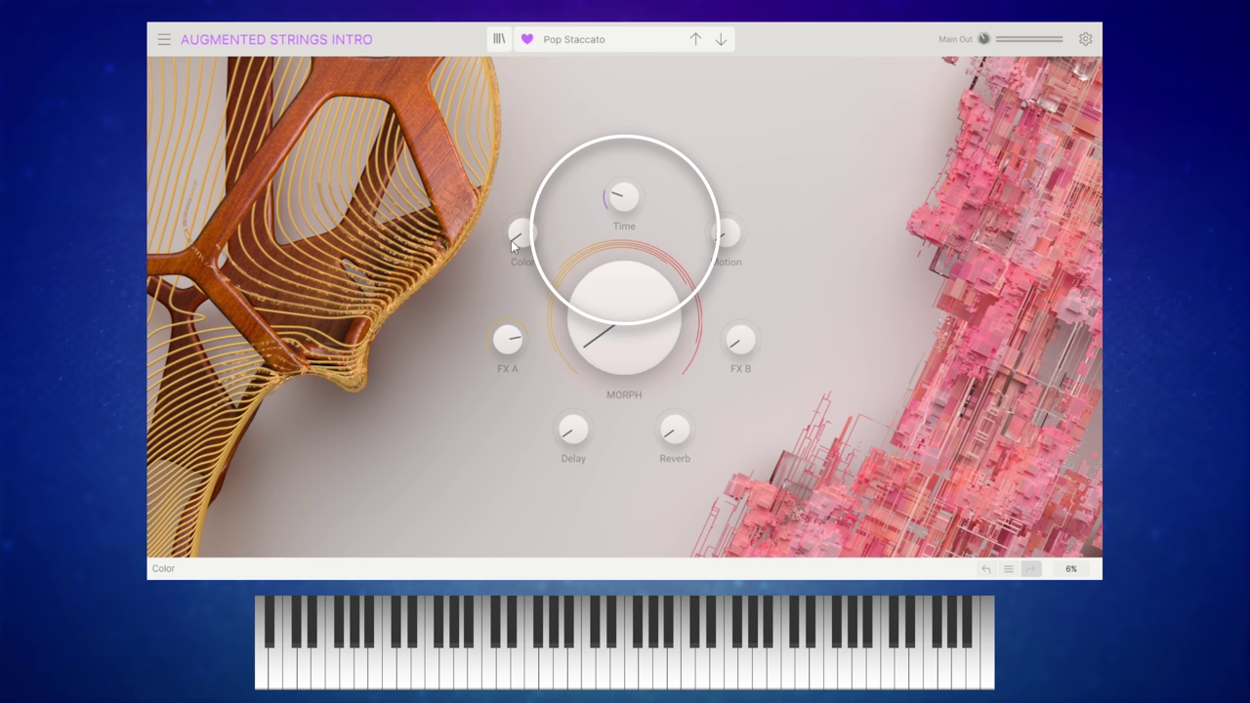
mouse_move(524, 236)
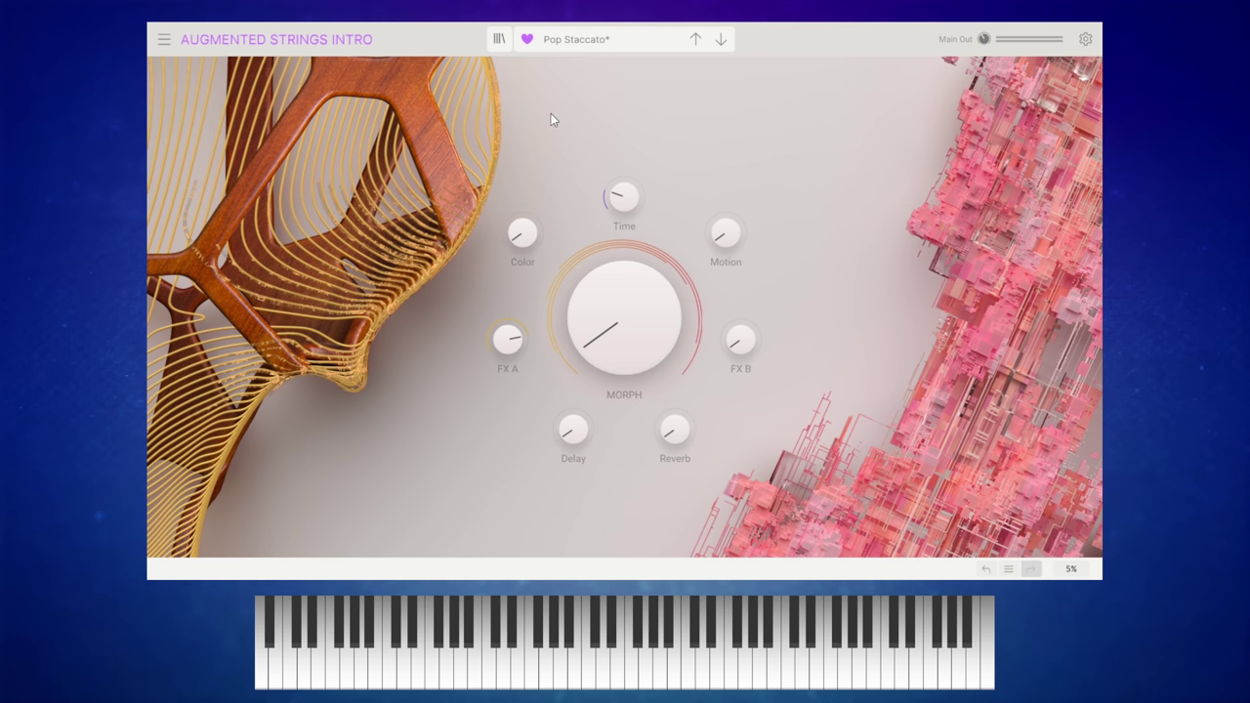
mouse_move(624, 199)
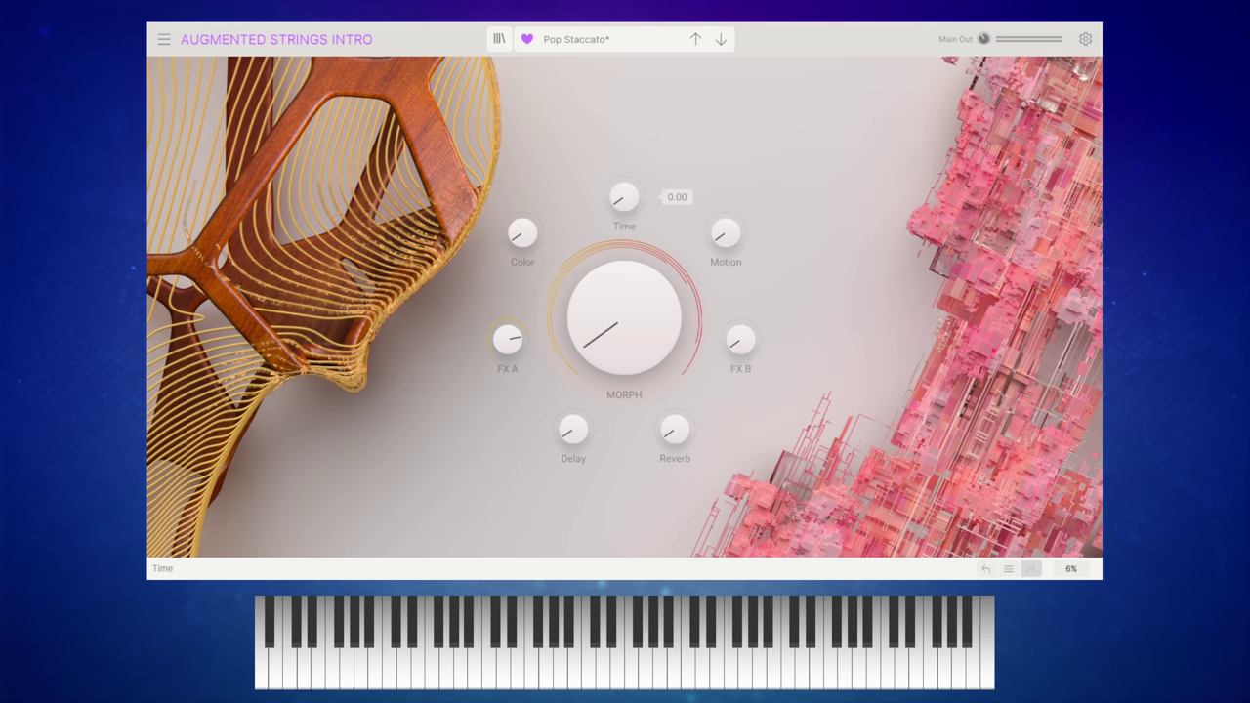
- Step back two presets to Deepening, turn Time to maximum, then reset Time to its default
click(696, 41)
click(696, 41)
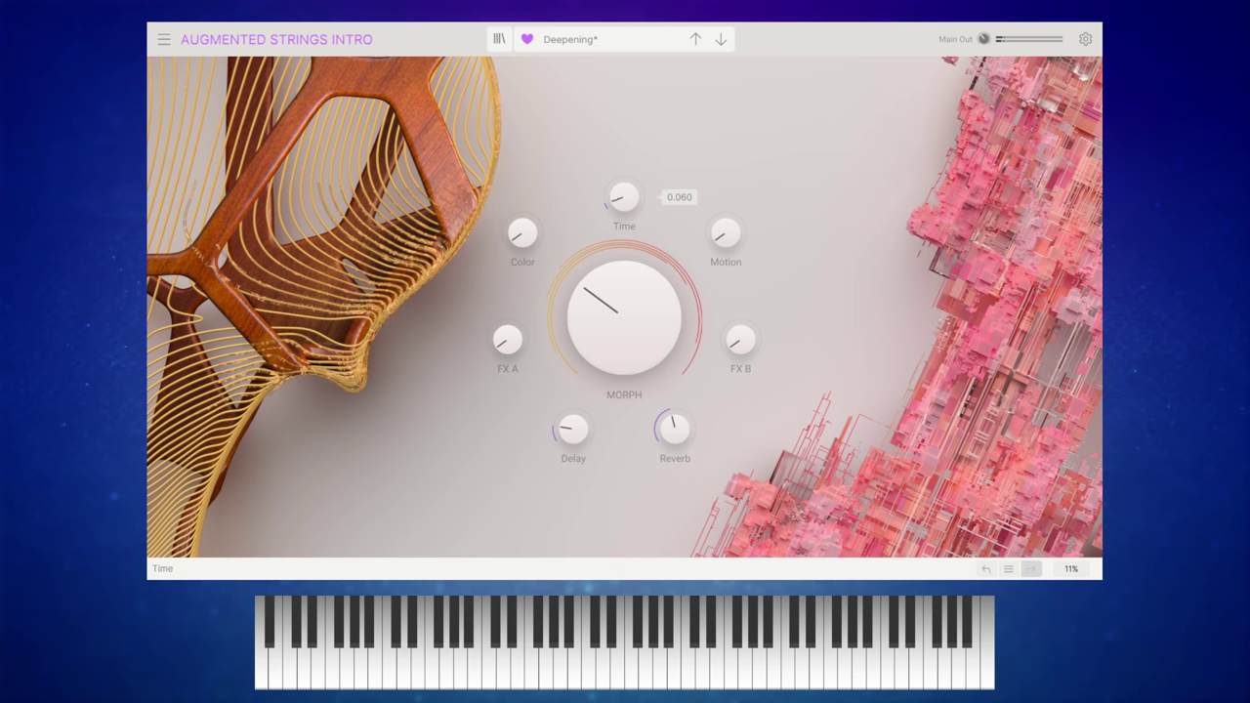
drag(623, 205, 623, 176)
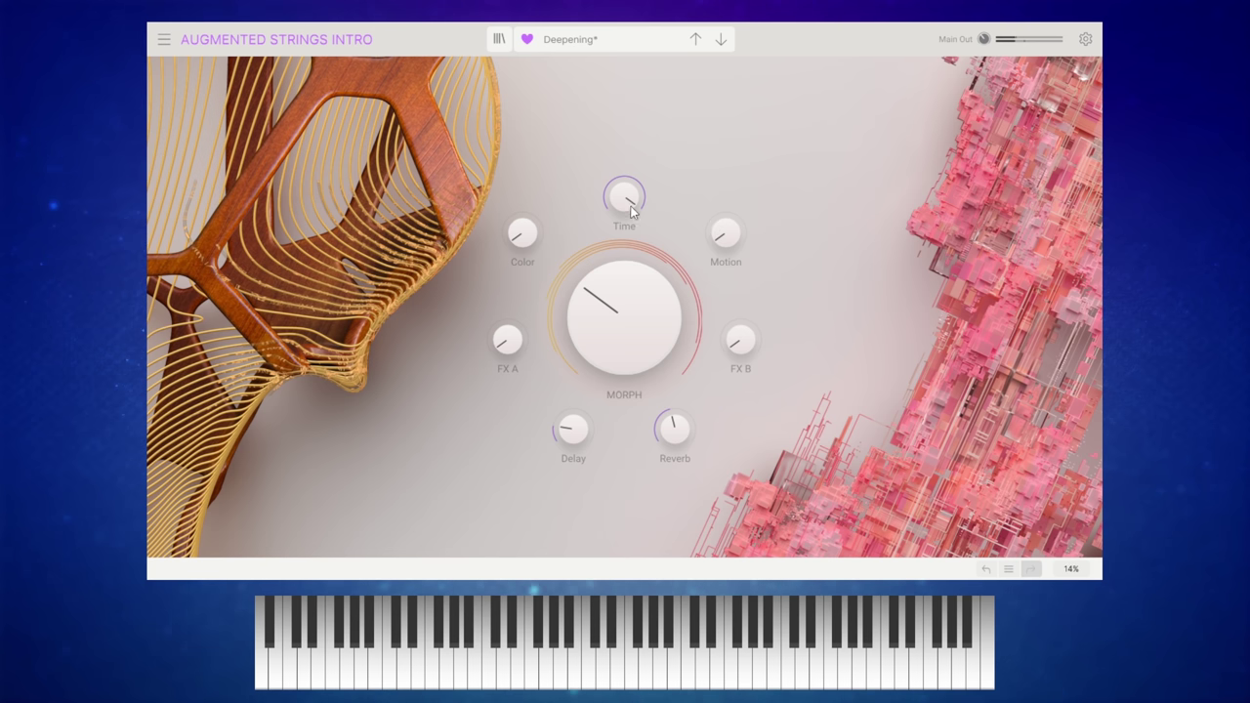
mouse_move(624, 185)
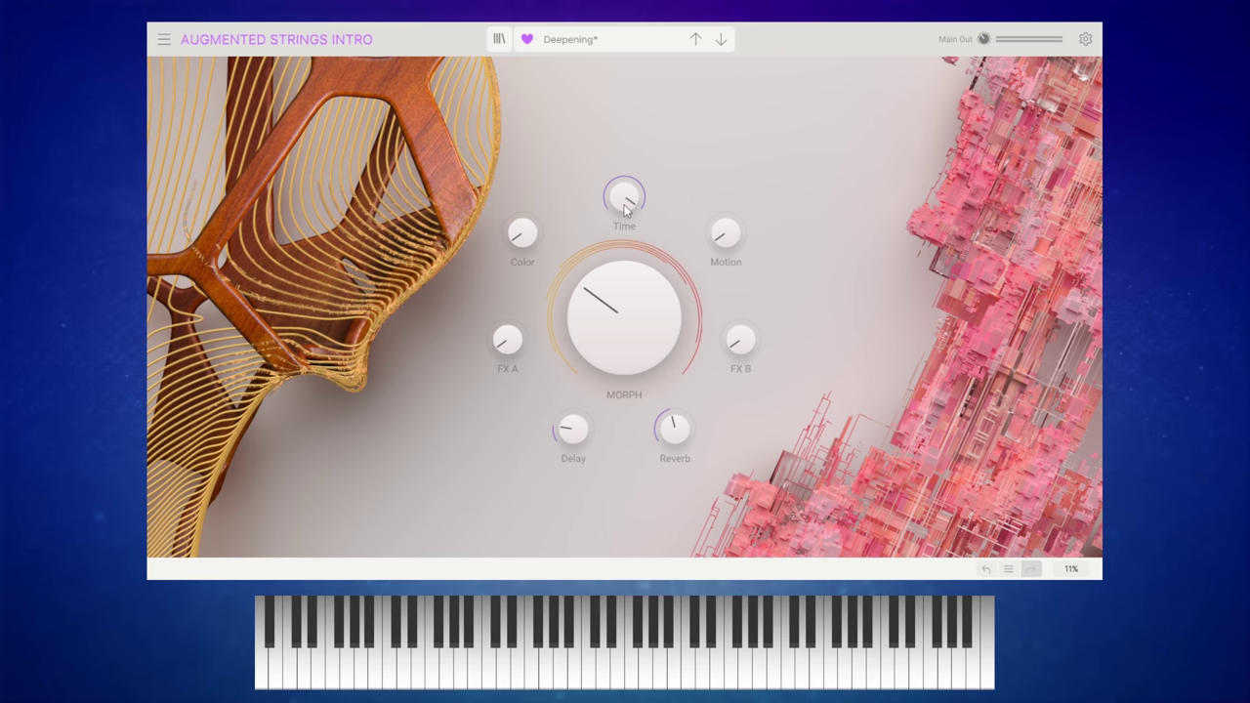
double_click(625, 198)
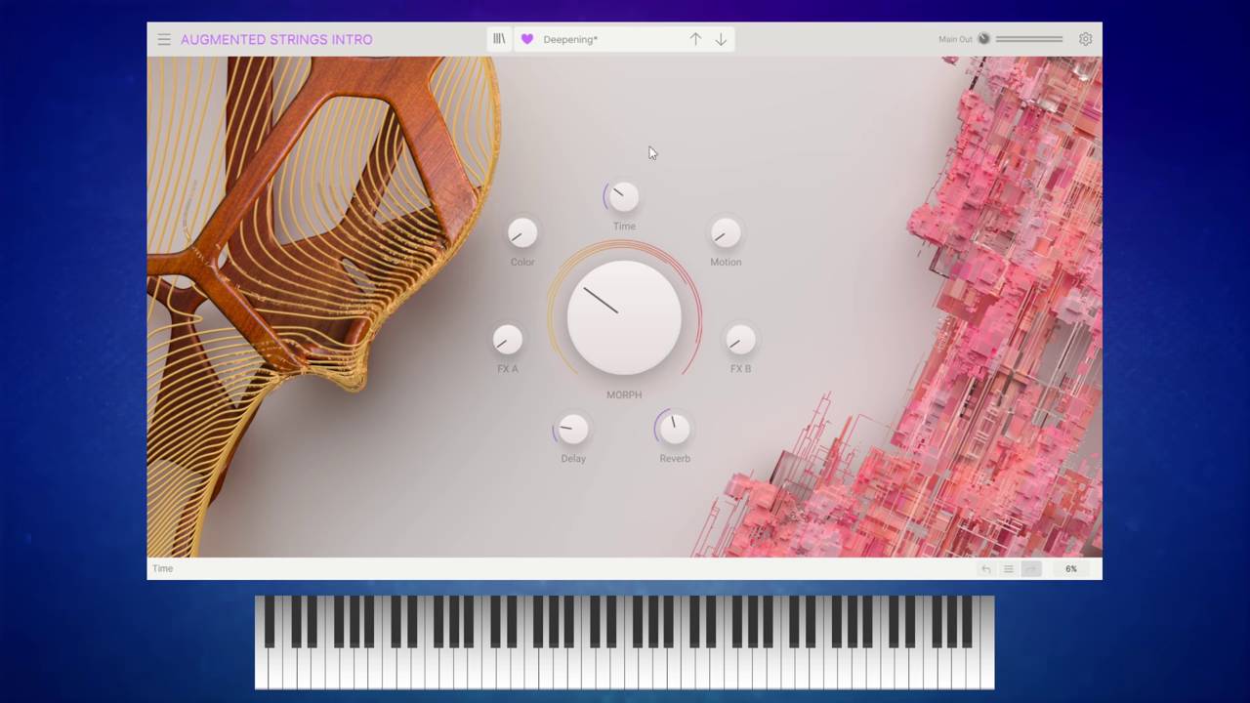
- Load the Orange preset, reset its Time, then retune Time, ending at 0.368
click(721, 41)
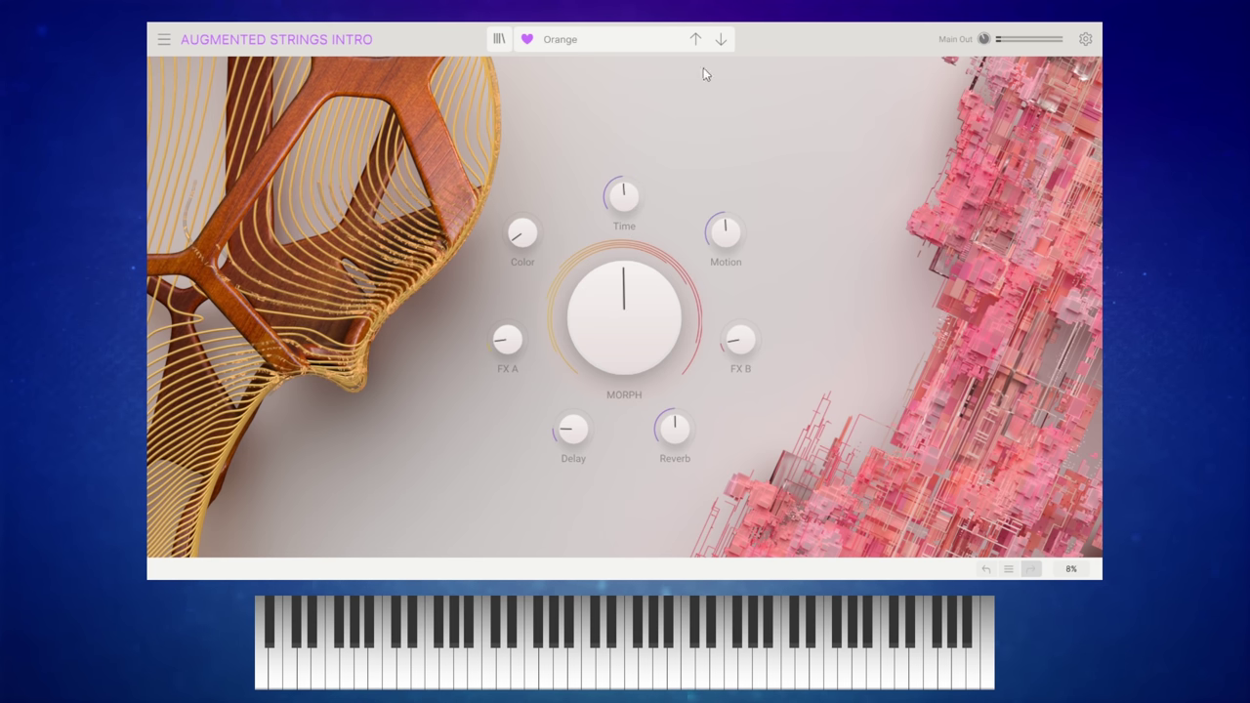
double_click(625, 198)
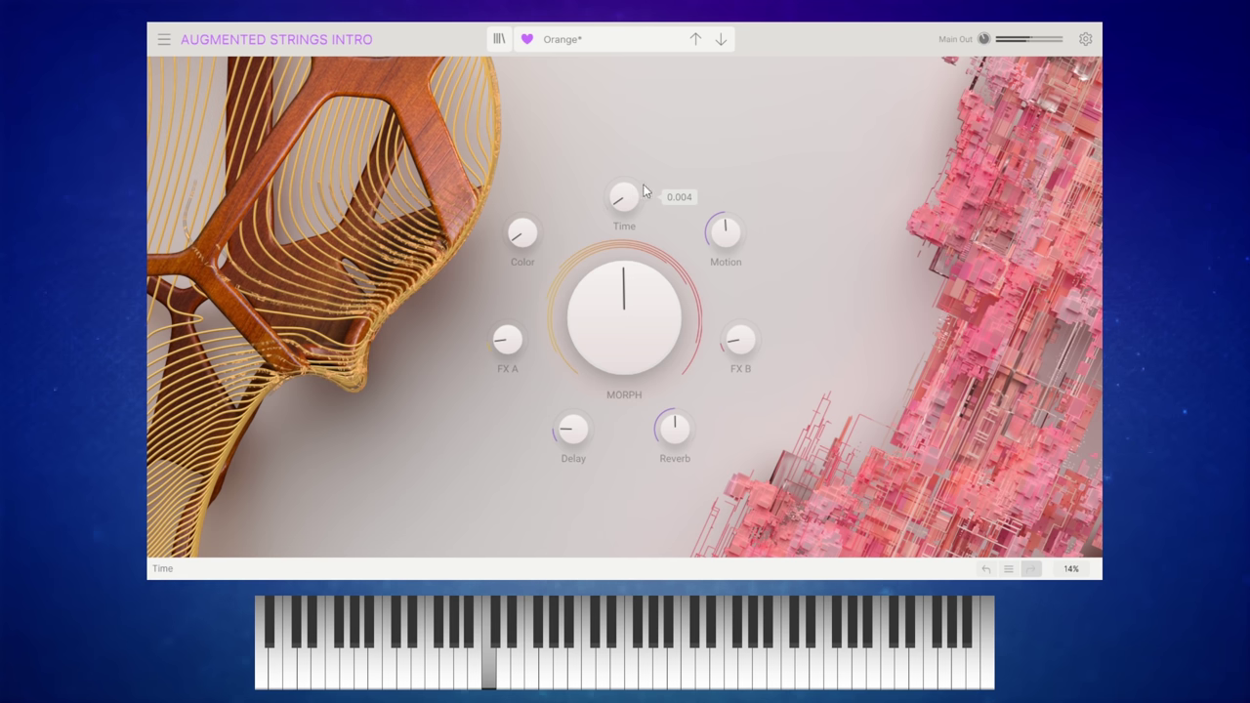
mouse_move(628, 203)
drag(624, 197, 623, 180)
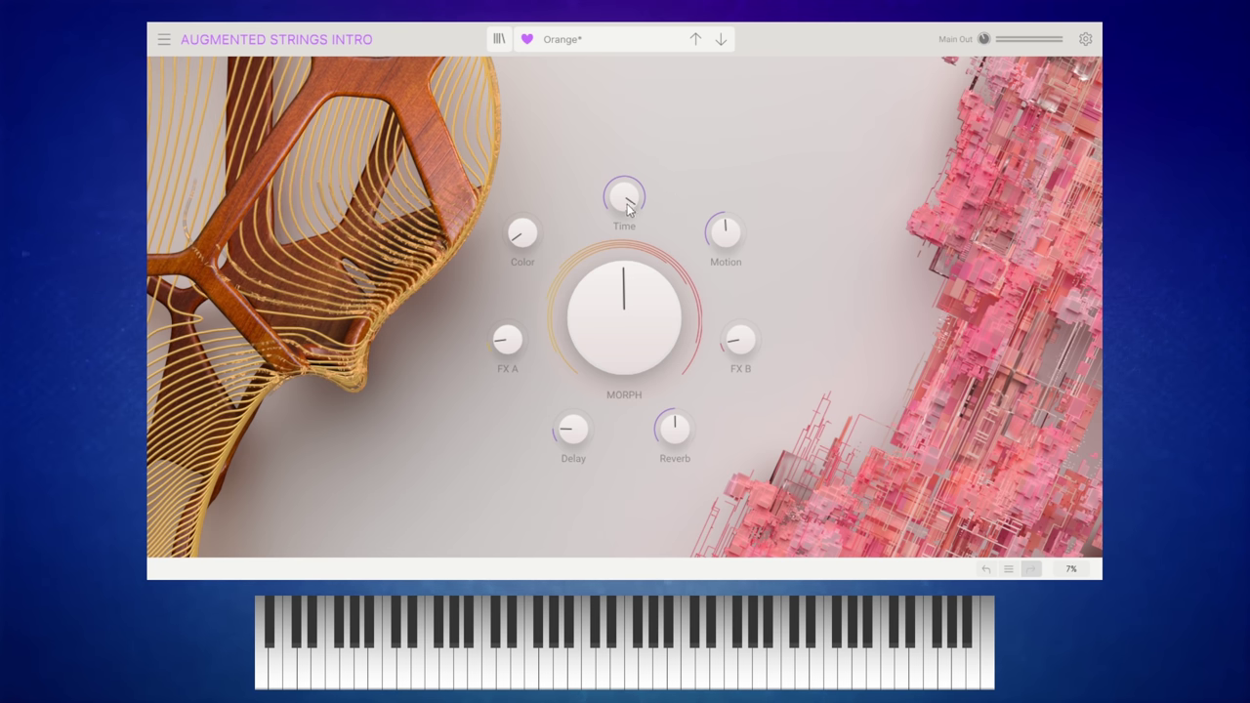
mouse_move(626, 205)
drag(627, 203, 627, 243)
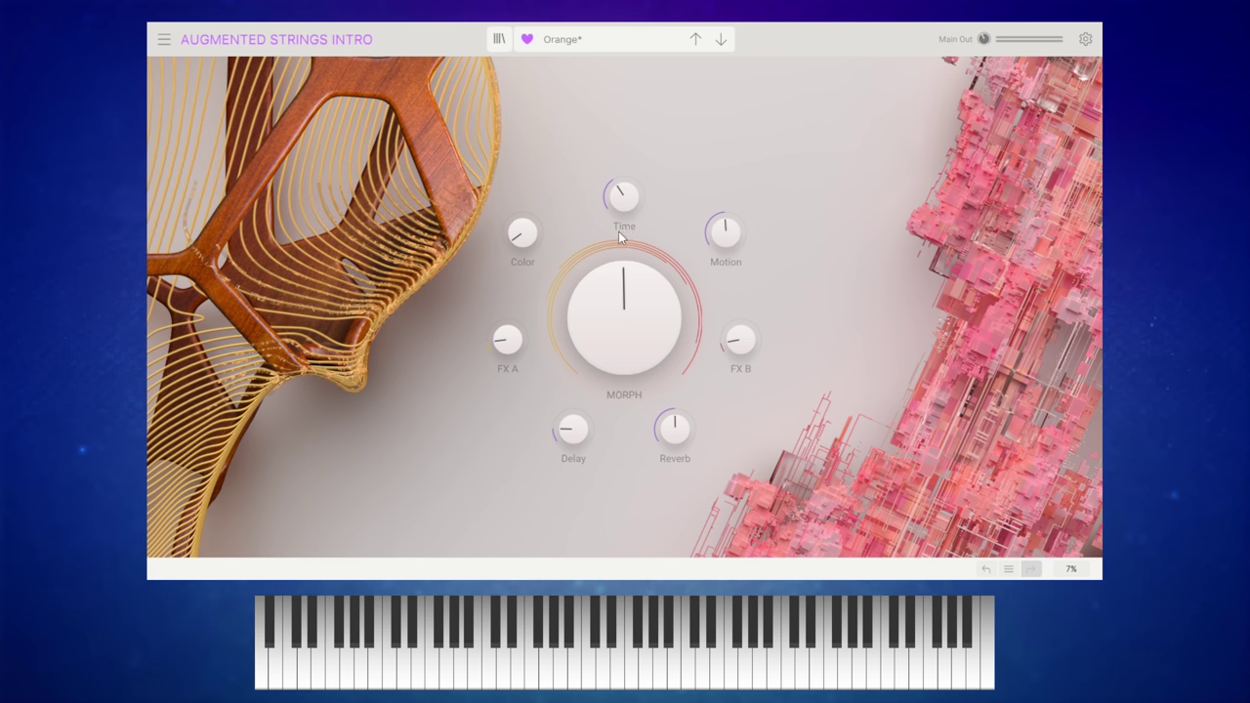
- Reload Pop Staccato and adjust its Motion up and down, ending at 0.428
click(721, 41)
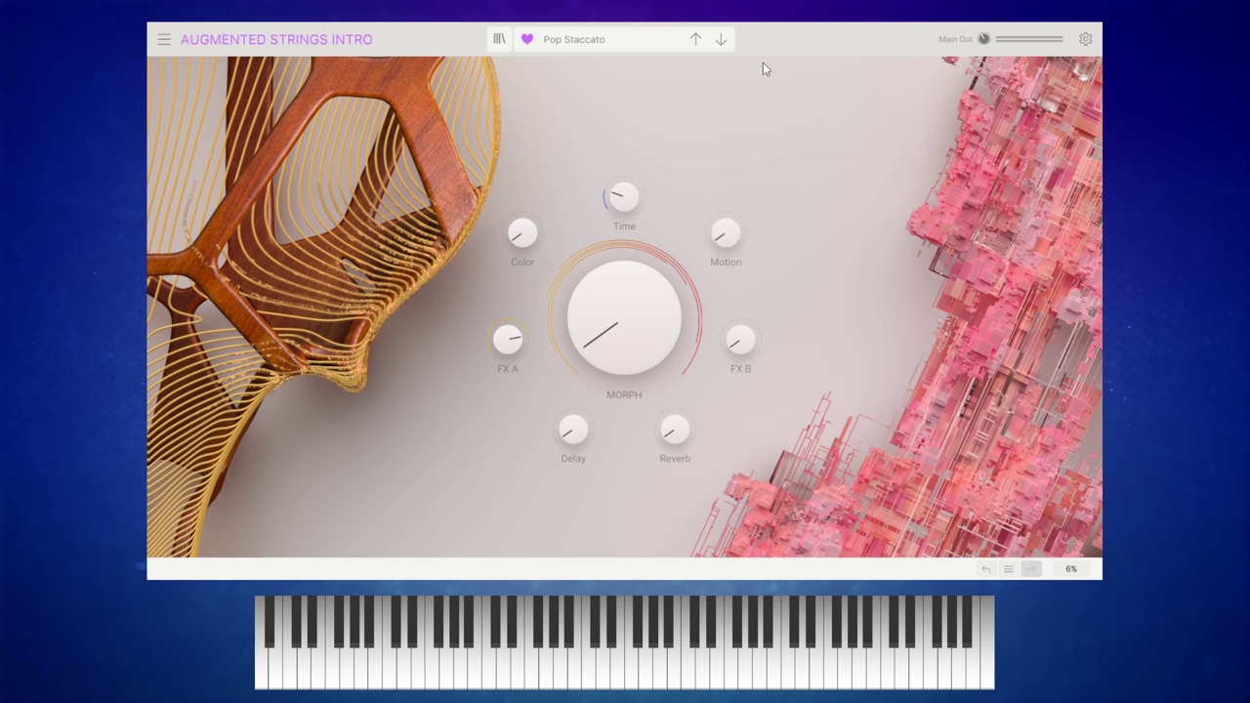
mouse_move(730, 239)
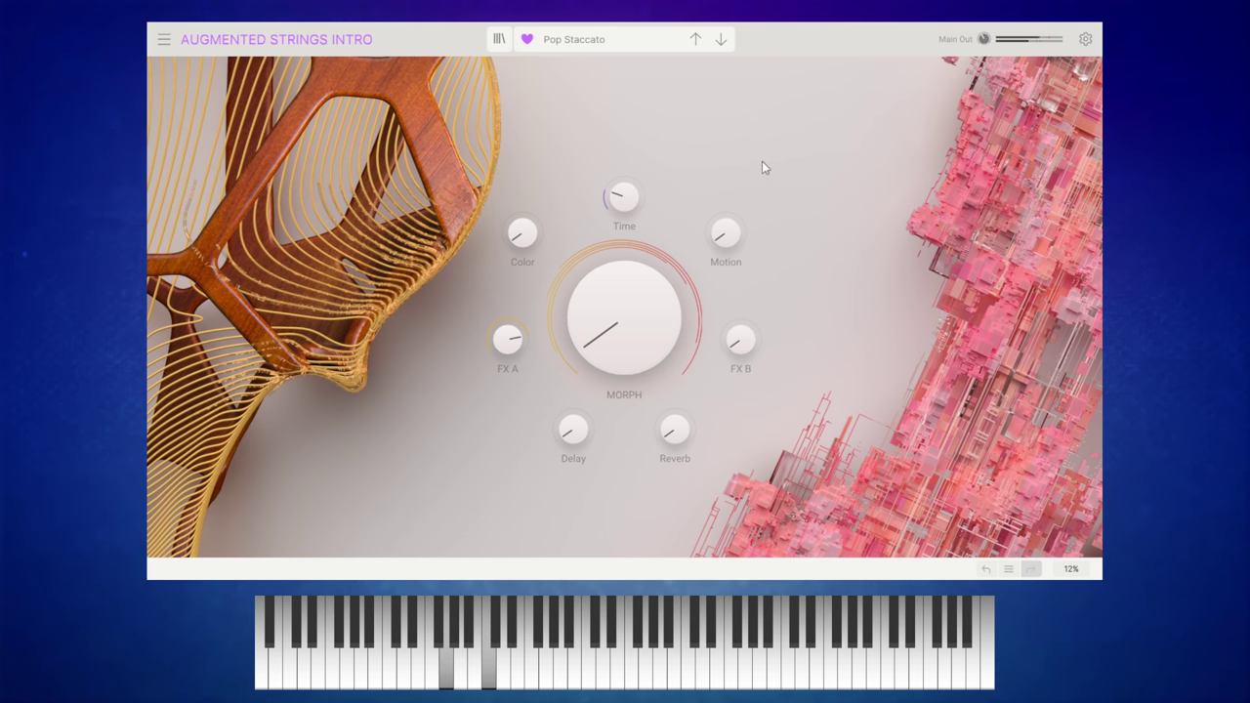
drag(744, 227, 745, 185)
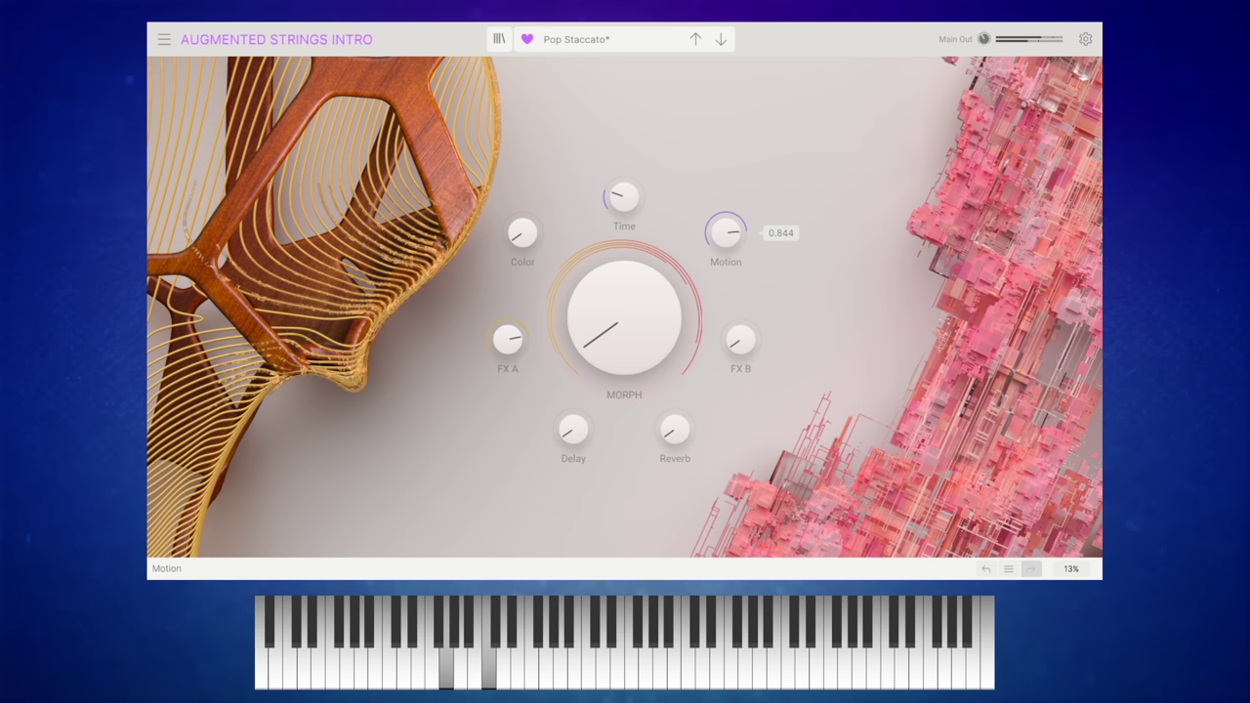
drag(725, 232, 725, 263)
drag(726, 232, 725, 273)
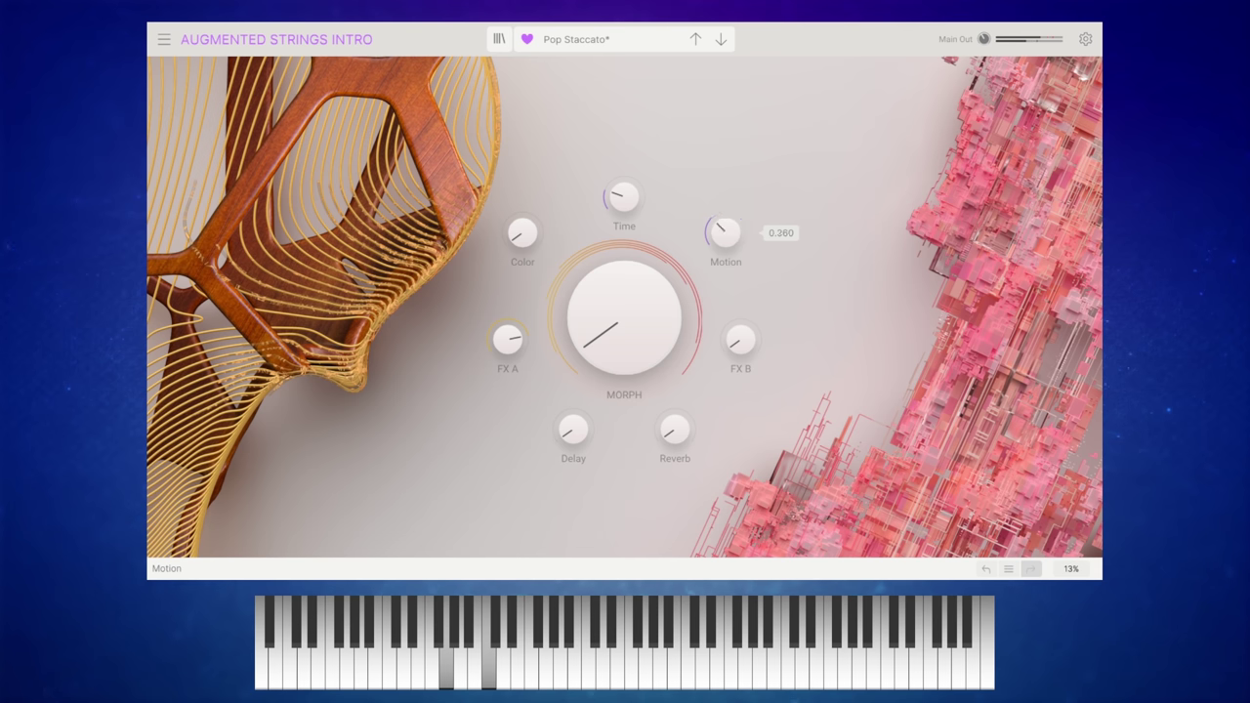
- Step back through Orange to Deepening, raise Motion to 1.00, then pull it back down low
click(694, 40)
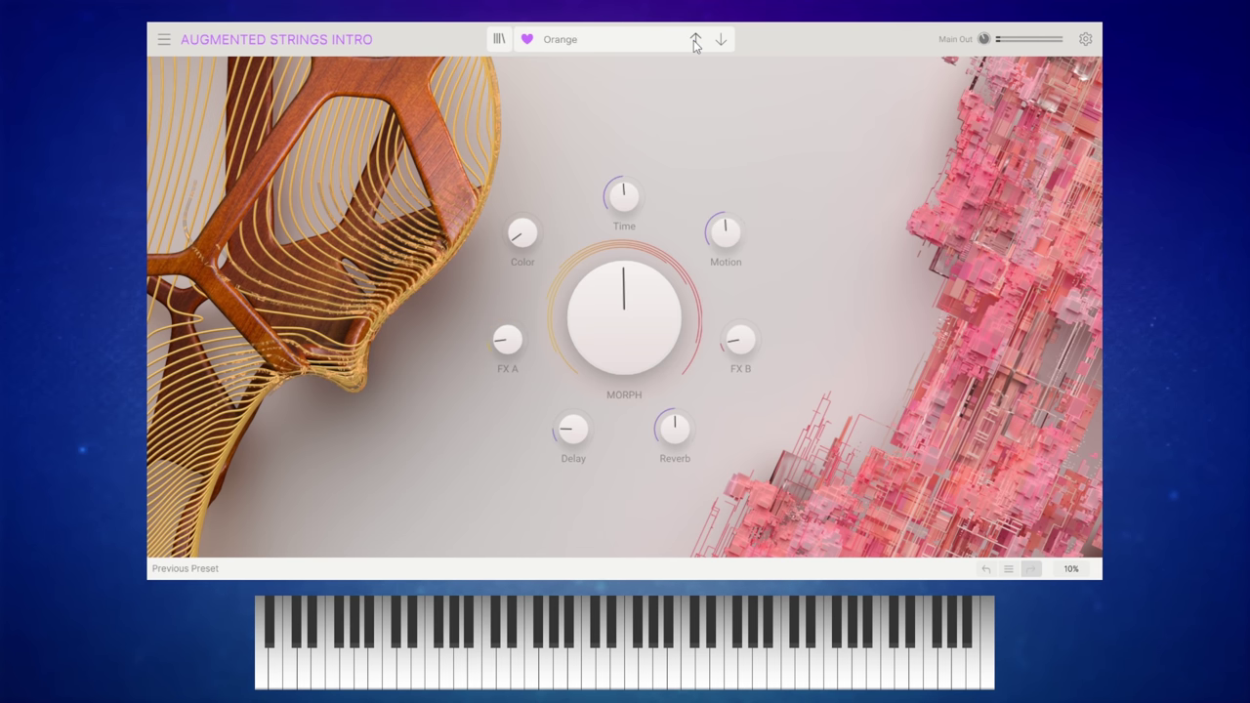
mouse_move(727, 241)
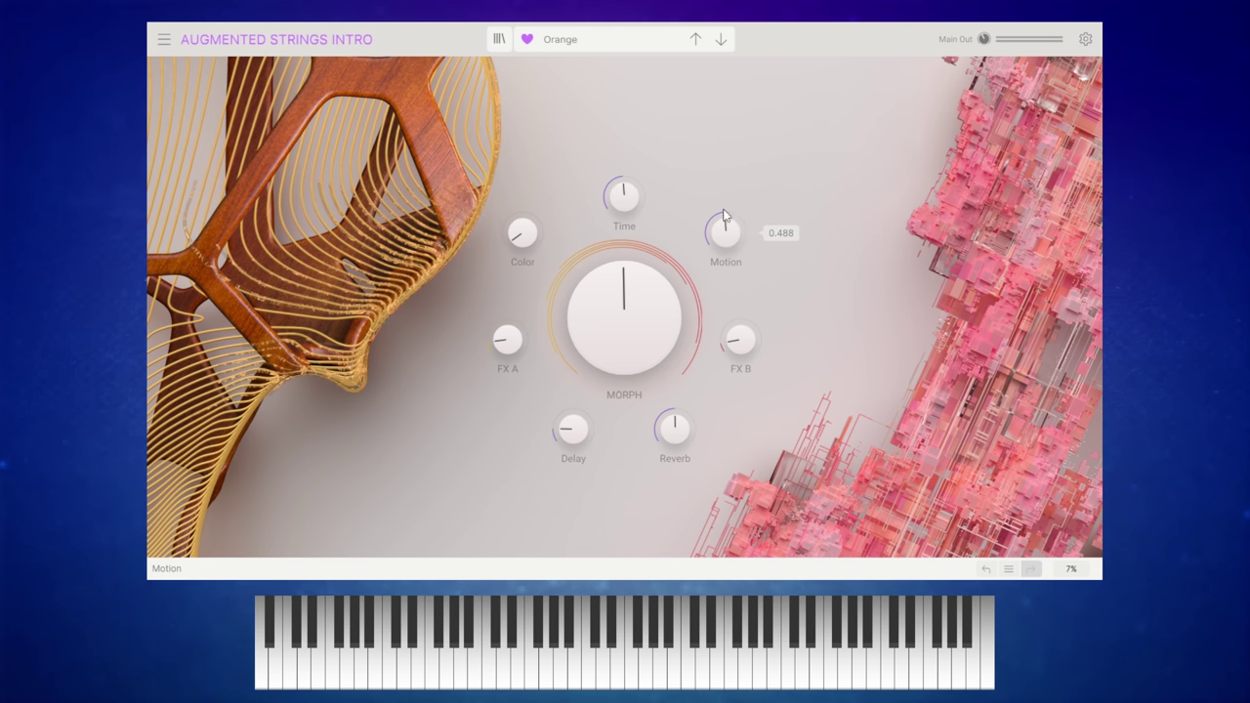
click(695, 39)
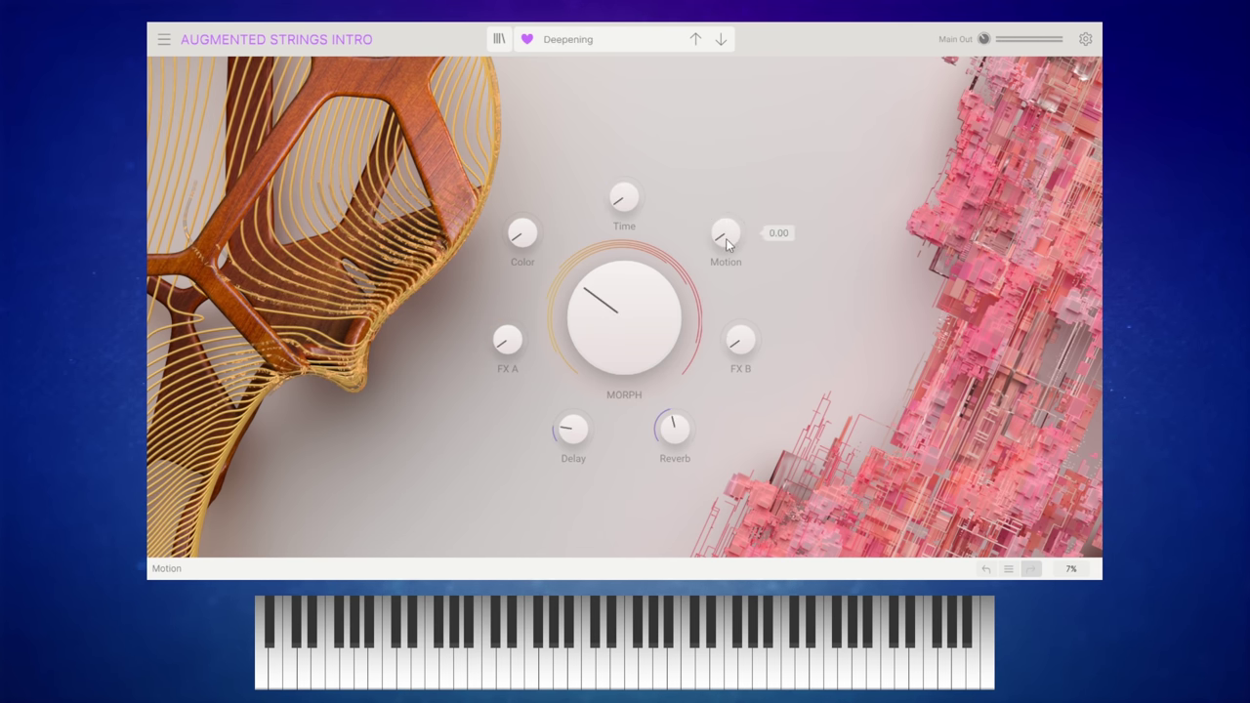
drag(726, 244, 726, 191)
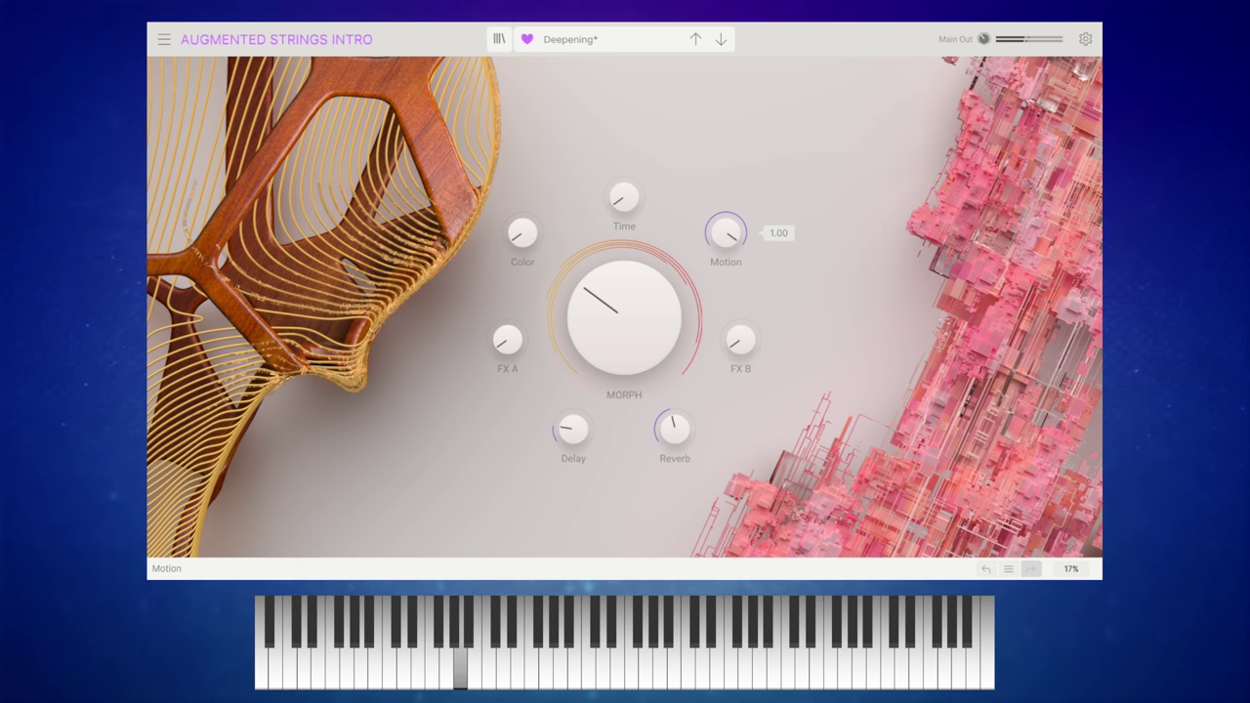
drag(725, 233, 691, 122)
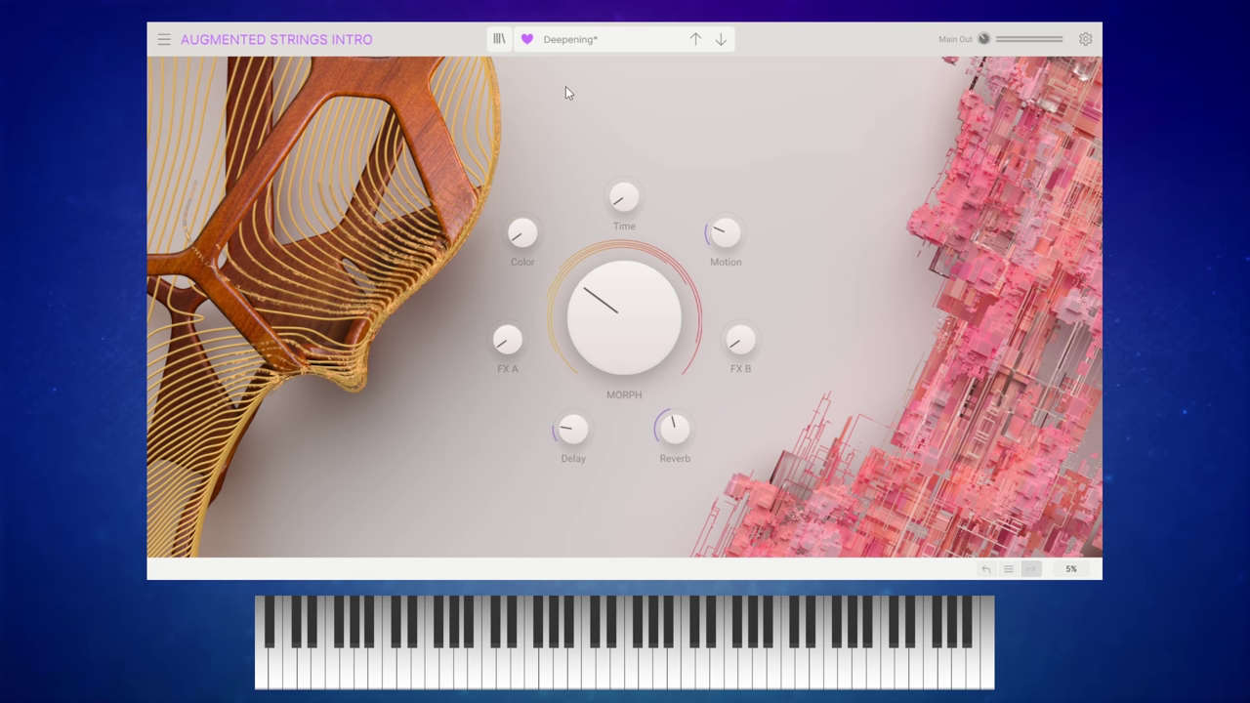
- Reset Morph to zero and sweep it up
mouse_move(519, 352)
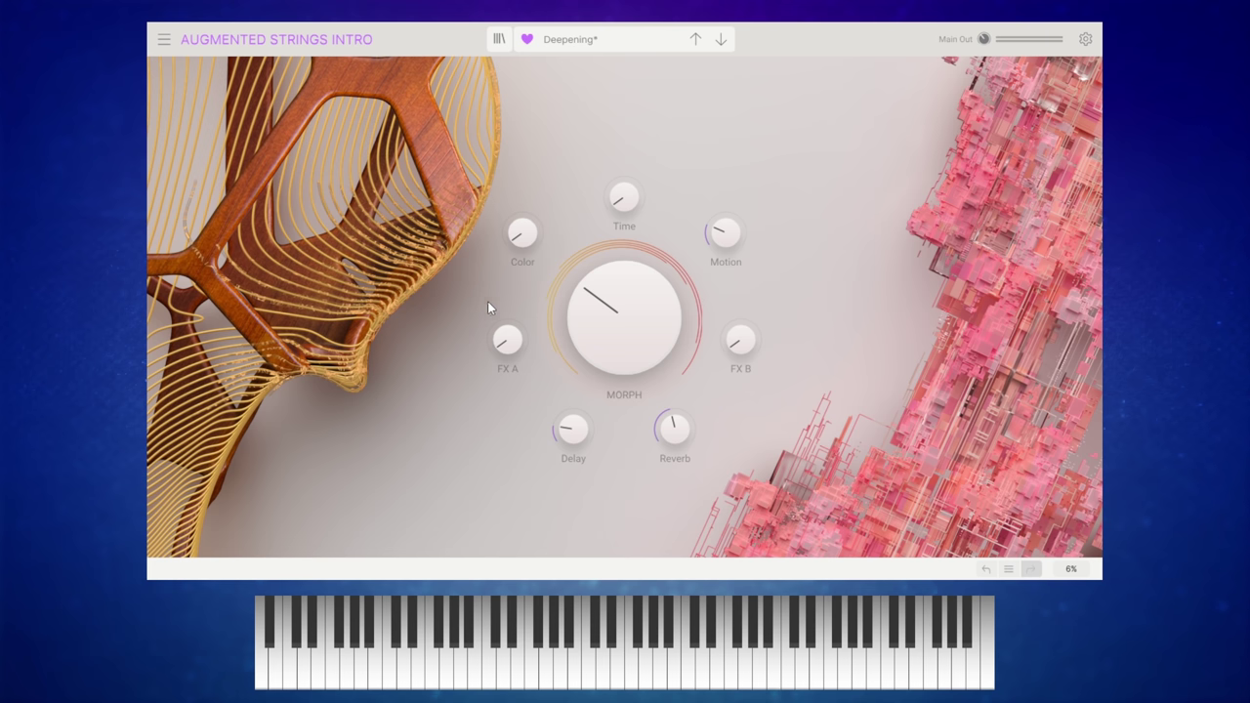
double_click(597, 298)
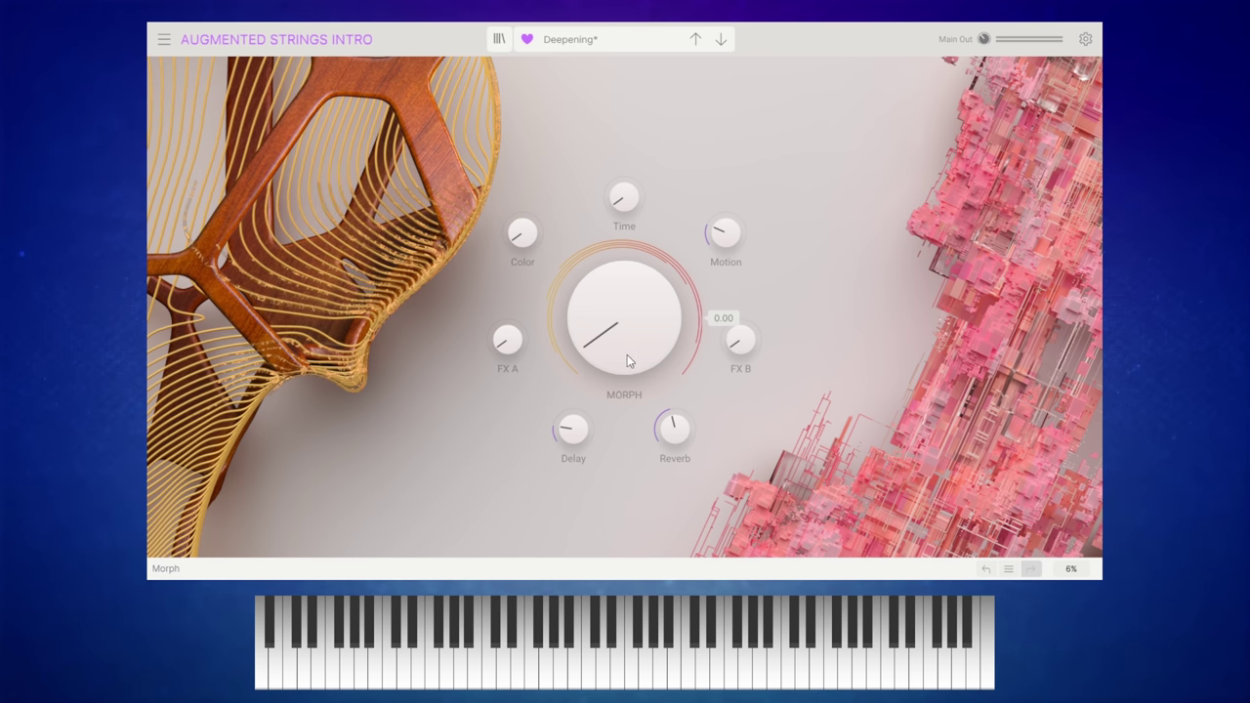
mouse_move(654, 302)
mouse_down()
mouse_move(653, 224)
mouse_move(654, 301)
mouse_up()
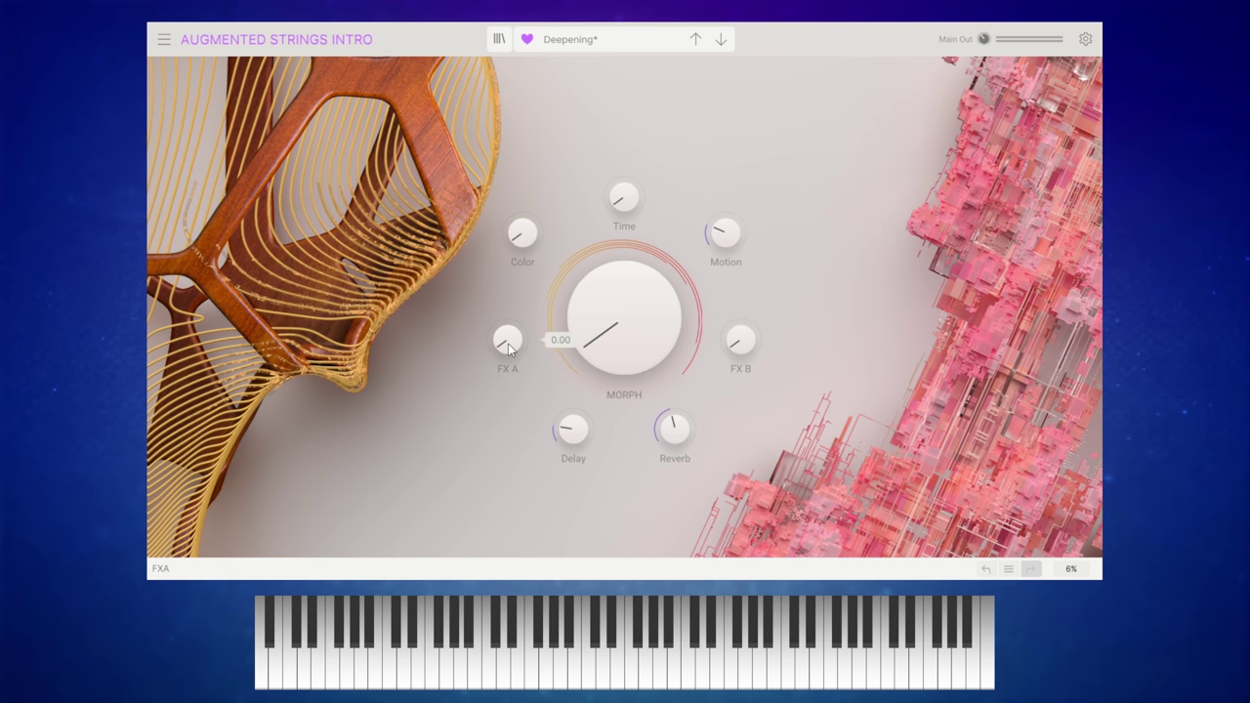
- Raise FX A to about 0.900 and FX B to 0.524, then sweep Morph again
drag(508, 343, 508, 273)
mouse_move(567, 339)
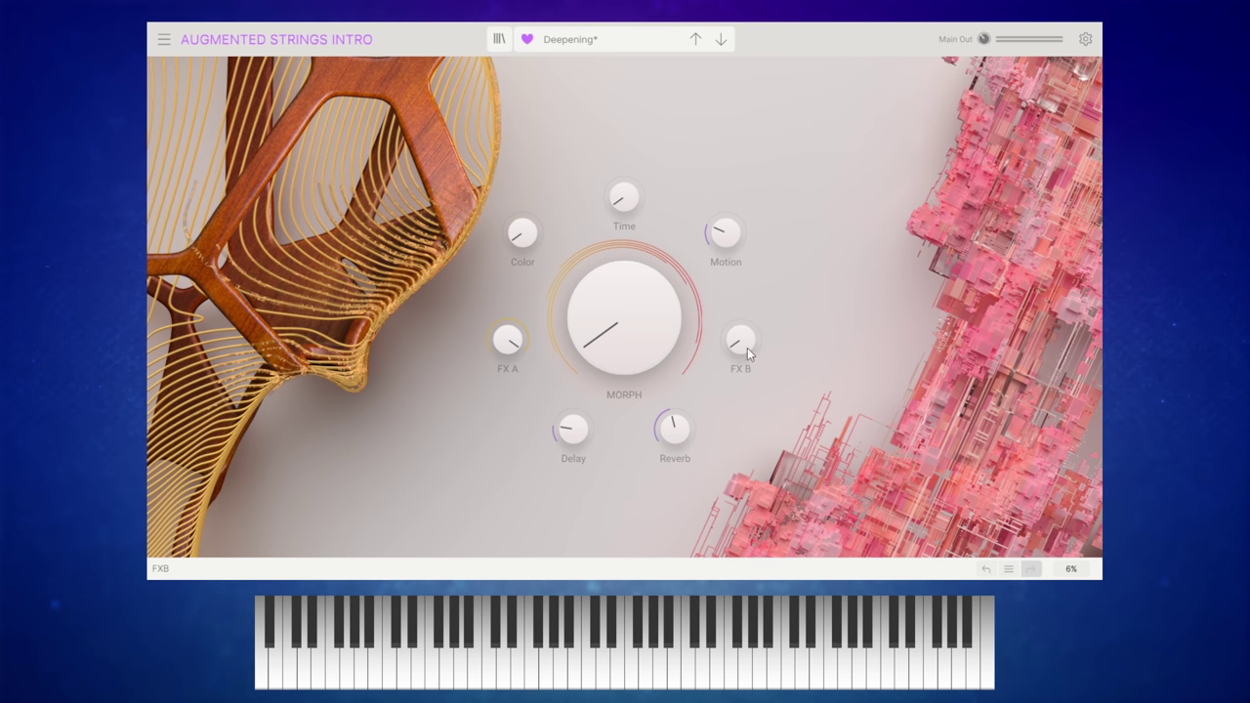
drag(746, 348, 747, 307)
drag(652, 358, 653, 312)
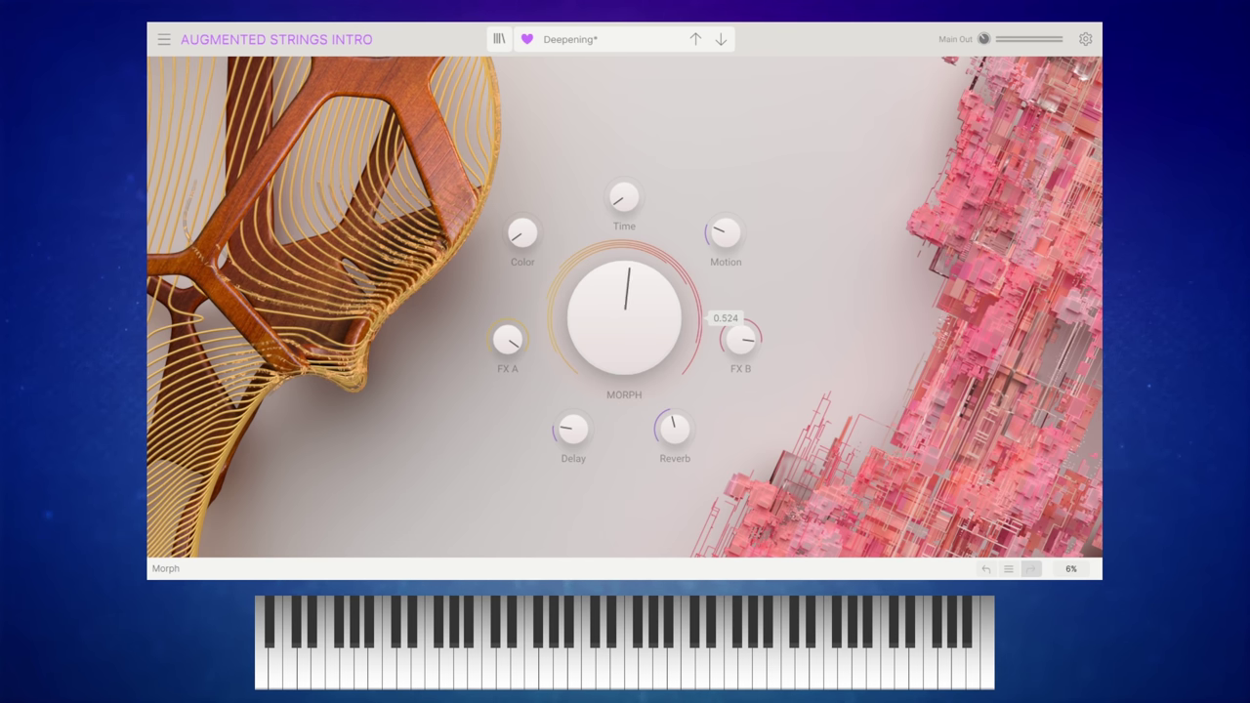